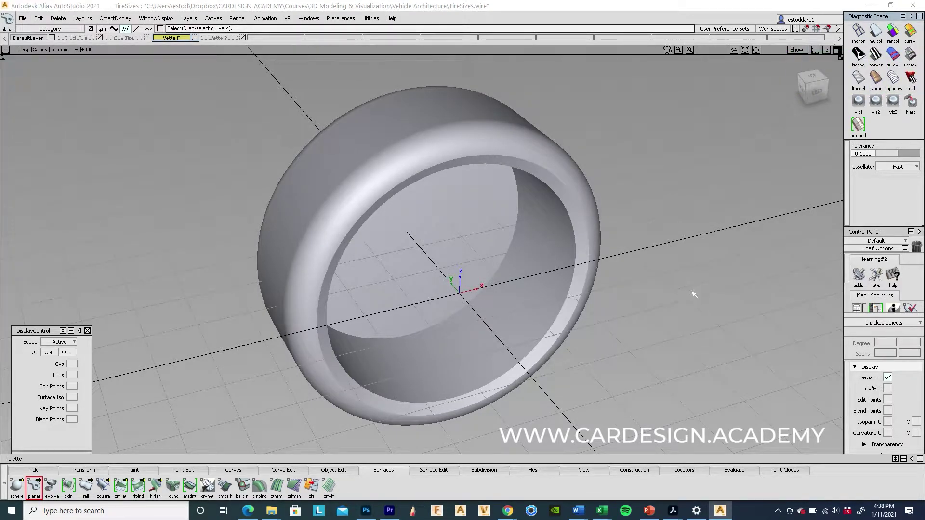
- Bring back the sharp-edged tire body and compare it against the rounded reference layer from several angles
mouse_move(691, 300)
left_mouse_down("alt+shift")
mouse_move(407, 299)
mouse_move(574, 333)
mouse_move(730, 338)
mouse_move(727, 305)
left_mouse_up("alt+shift")
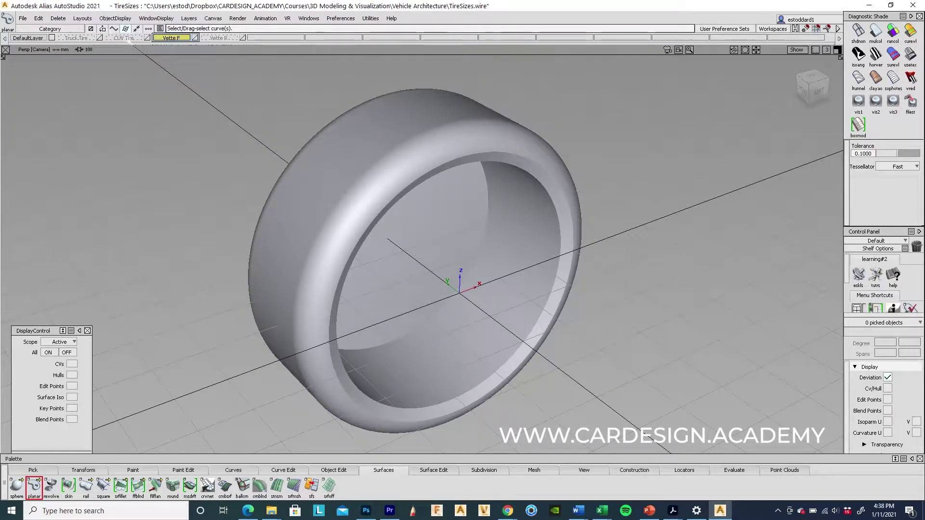
key("ctrl+z")
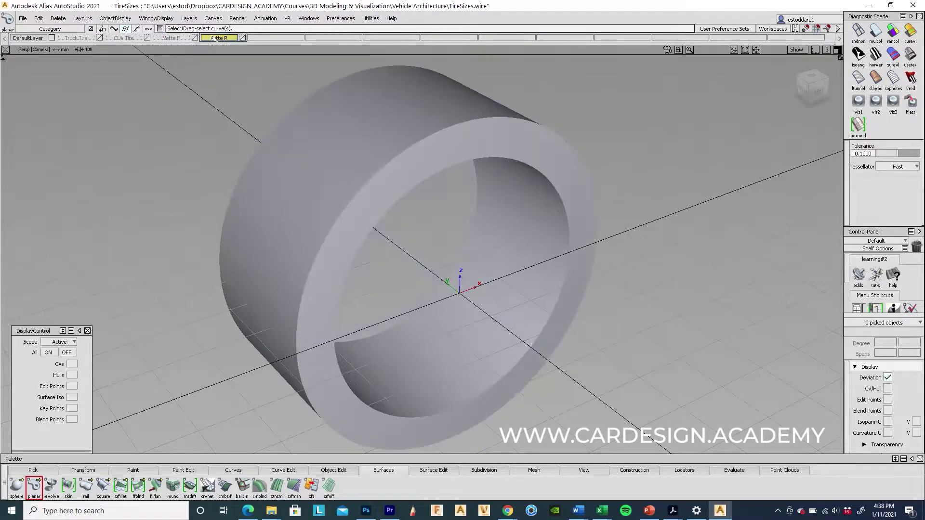
mouse_move(477, 185)
left_mouse_down("alt+shift")
mouse_move(330, 234)
mouse_move(566, 311)
mouse_move(623, 275)
mouse_move(608, 268)
left_mouse_up("alt+shift")
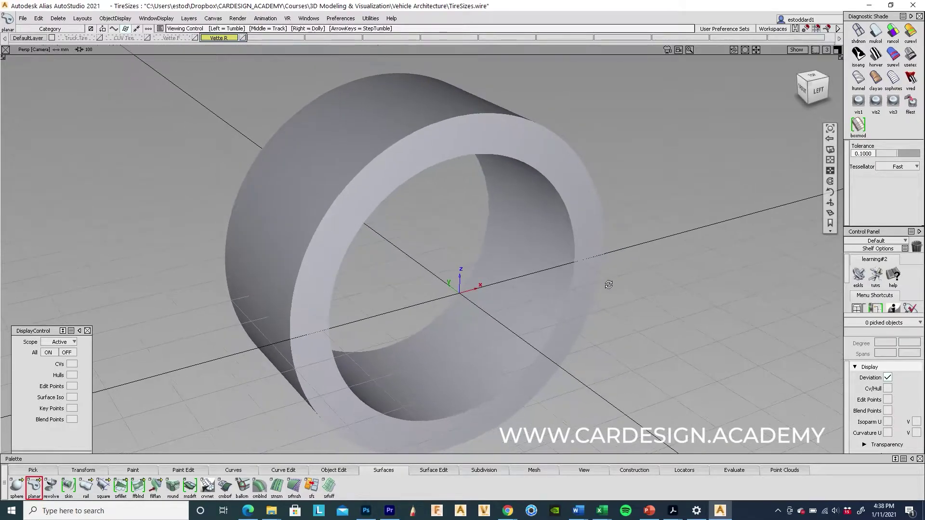
left_click(171, 38)
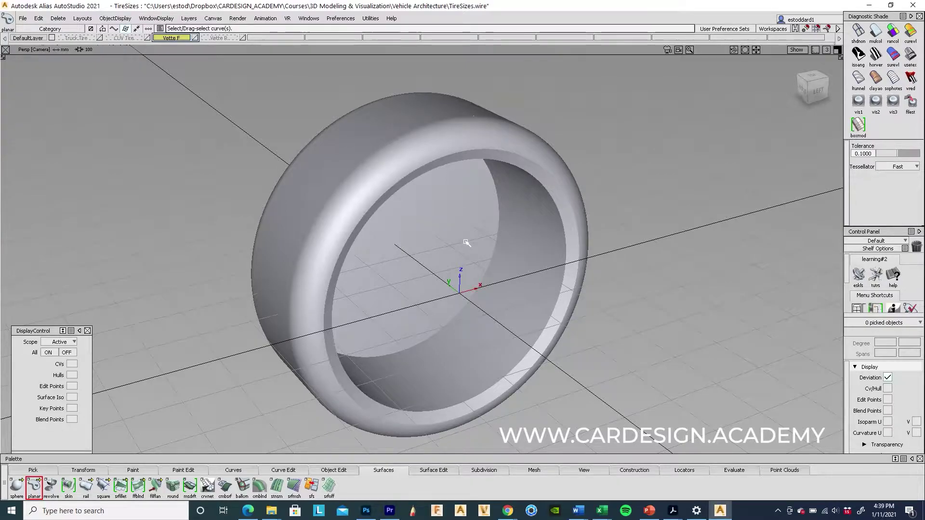
mouse_move(466, 243)
left_mouse_down("alt+shift")
mouse_move(257, 239)
mouse_move(433, 238)
left_mouse_up("alt+shift")
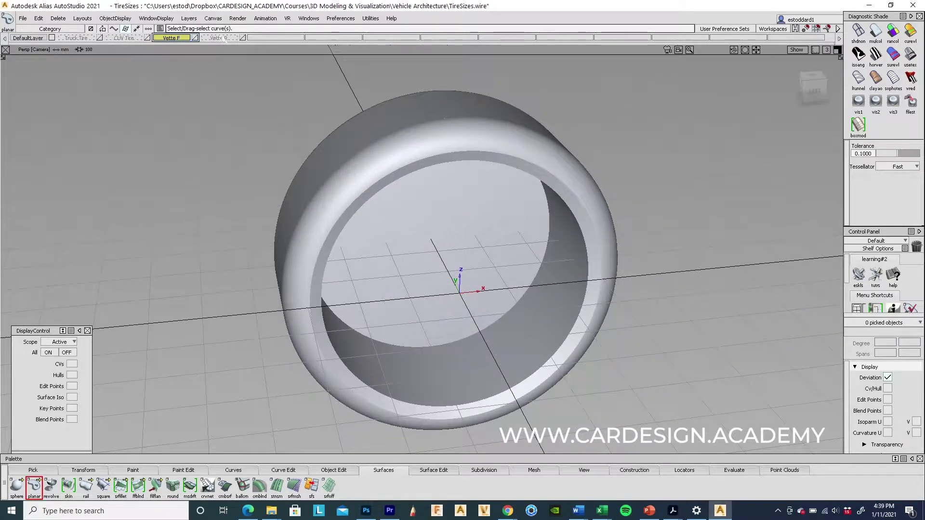
left_click_drag(434, 238, 304, 432, "alt+shift")
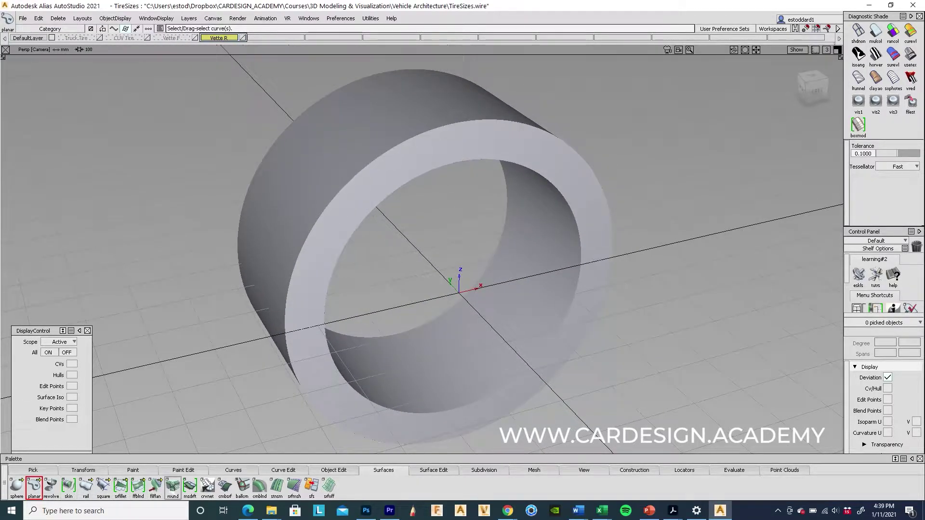
left_click_drag(217, 225, 195, 240, "alt+shift")
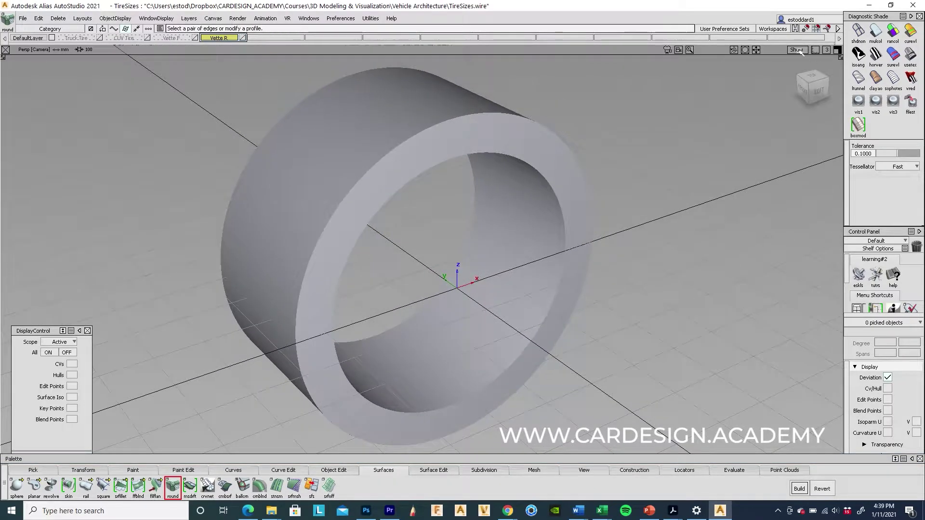
- Show wireframe and hulls, pick all eight tire surfaces, then hide their control points
left_click(798, 50)
left_click(771, 84)
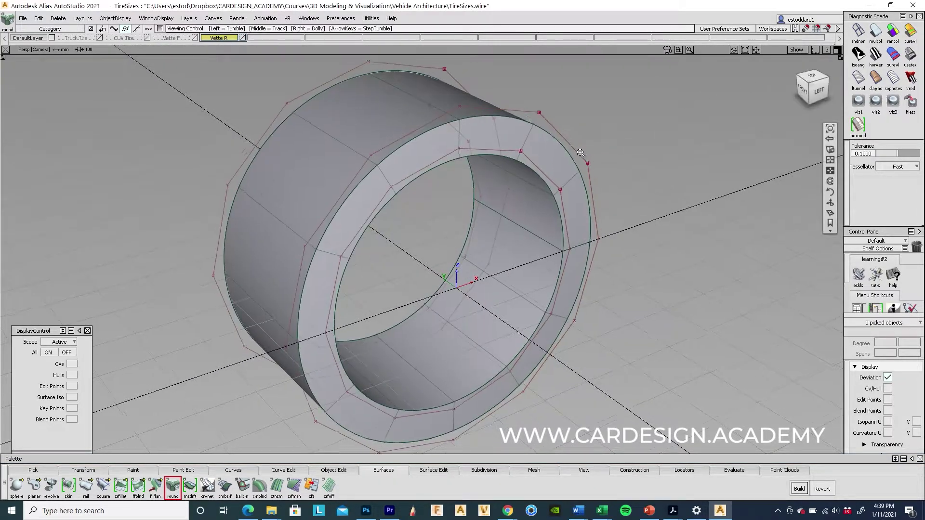
left_click_drag(550, 181, 530, 169, "alt+shift")
key("ctrl+shift+p")
left_click_drag(235, 115, 398, 318)
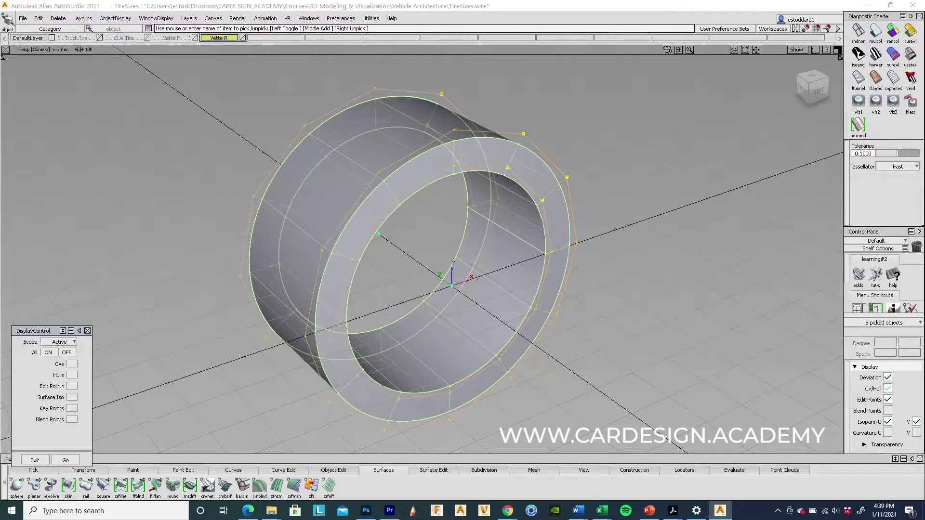
left_click(65, 459)
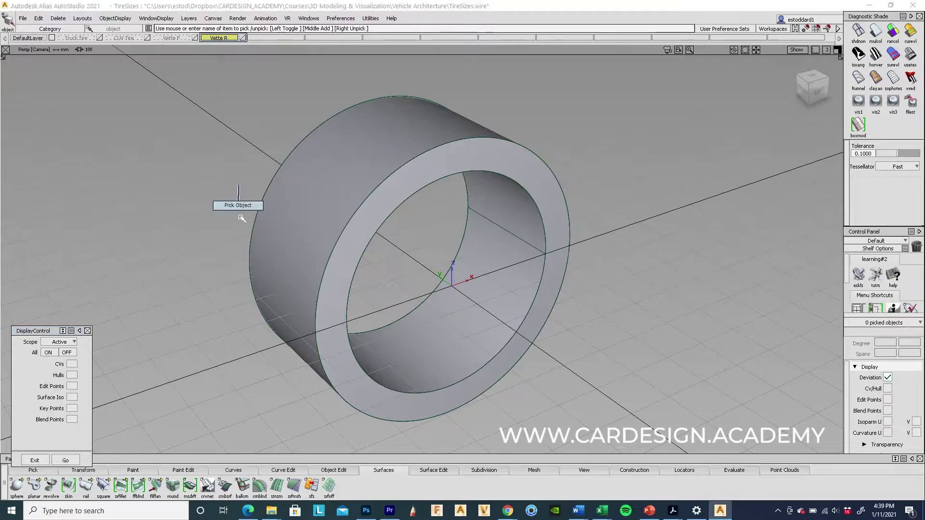
- Round the full front outer edge loop of the tire with a radius-50 fillet
left_click(174, 489)
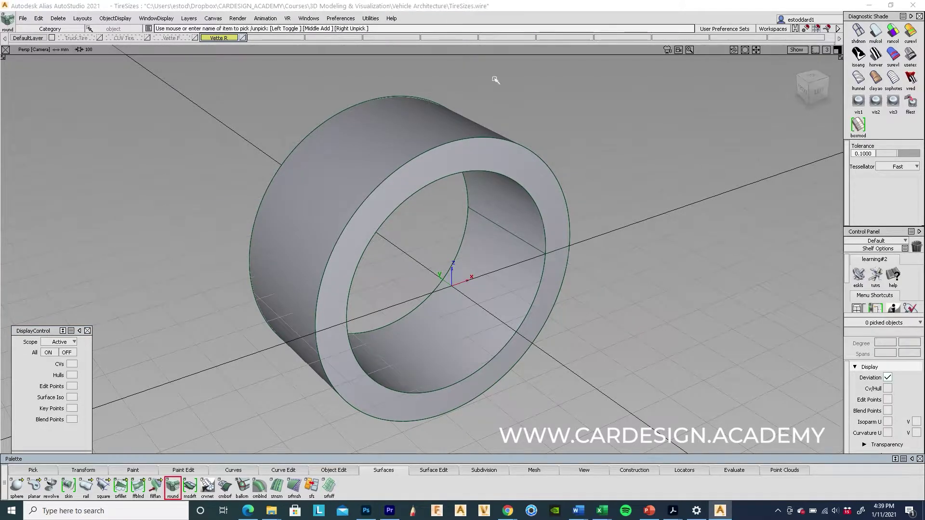
left_click(431, 151)
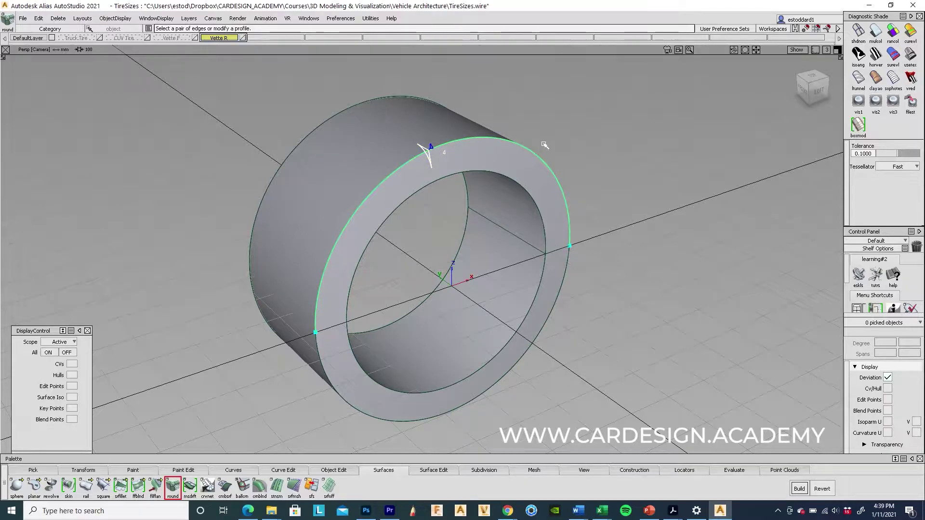
type("50")
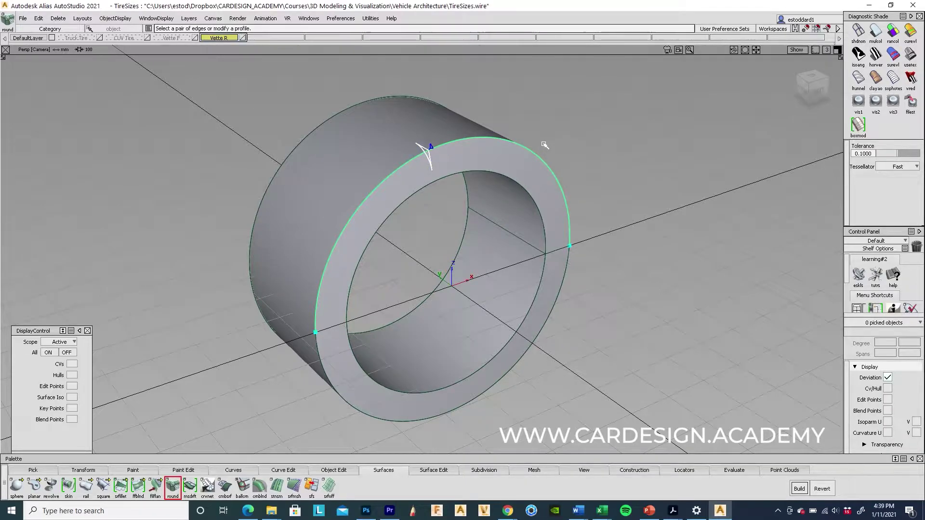
left_click(376, 418)
key("space")
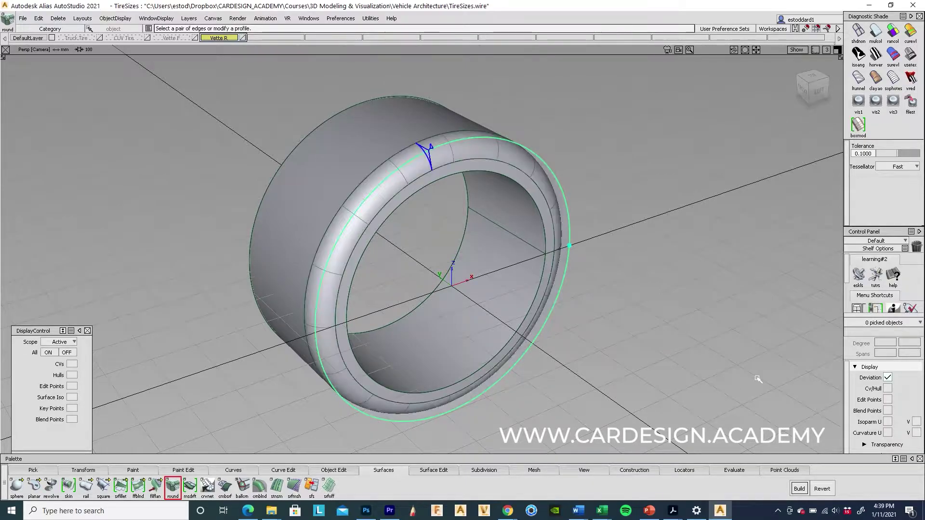
left_click_drag(158, 182, 331, 178, "alt+shift")
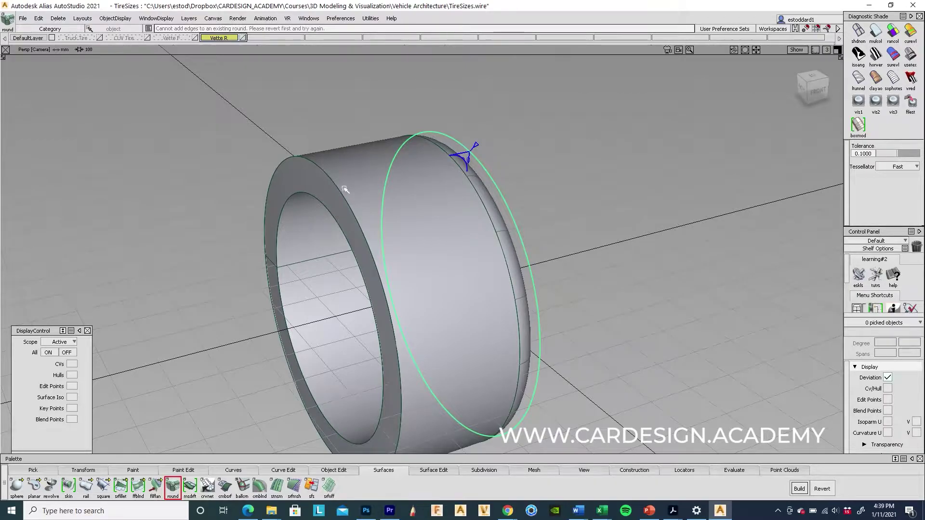
- Round the back outer edge loop the same way, completing both shoulders
left_click_drag(348, 194, 625, 199, "alt+shift")
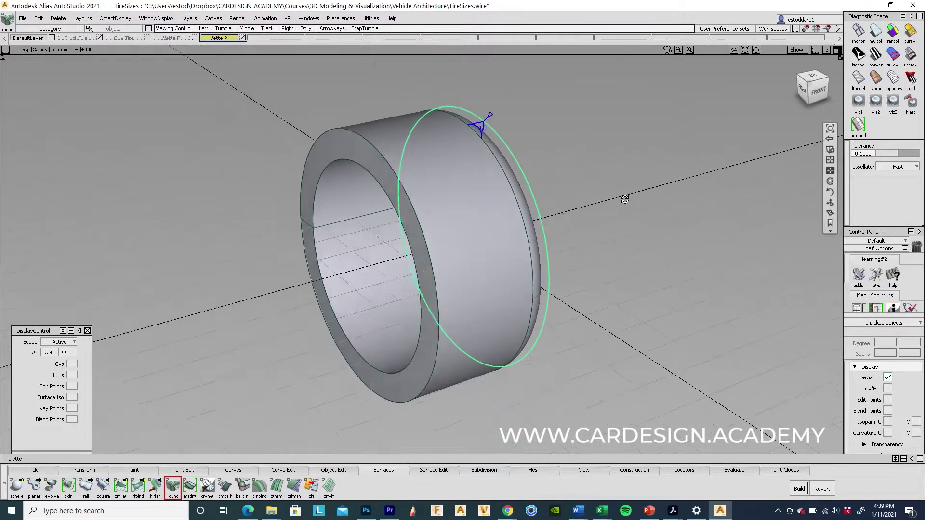
left_click(381, 161)
left_click(326, 333)
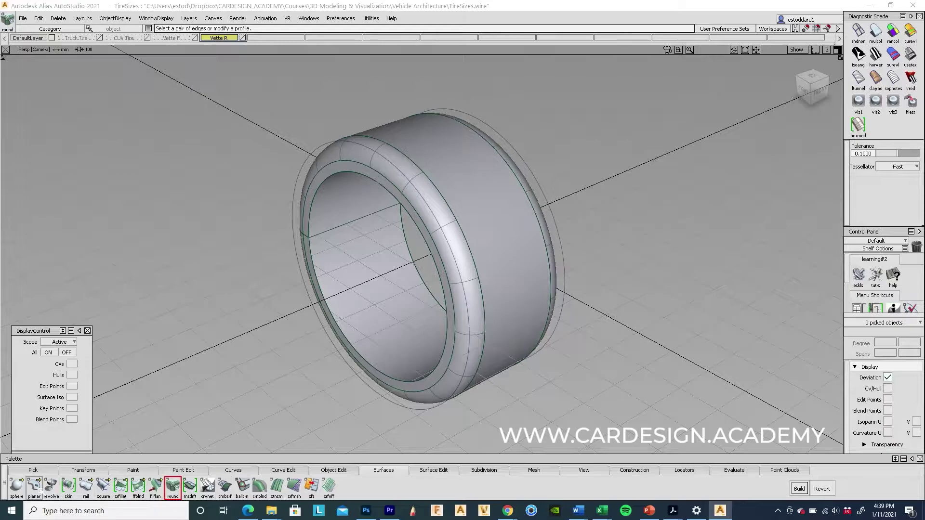
left_click(35, 487)
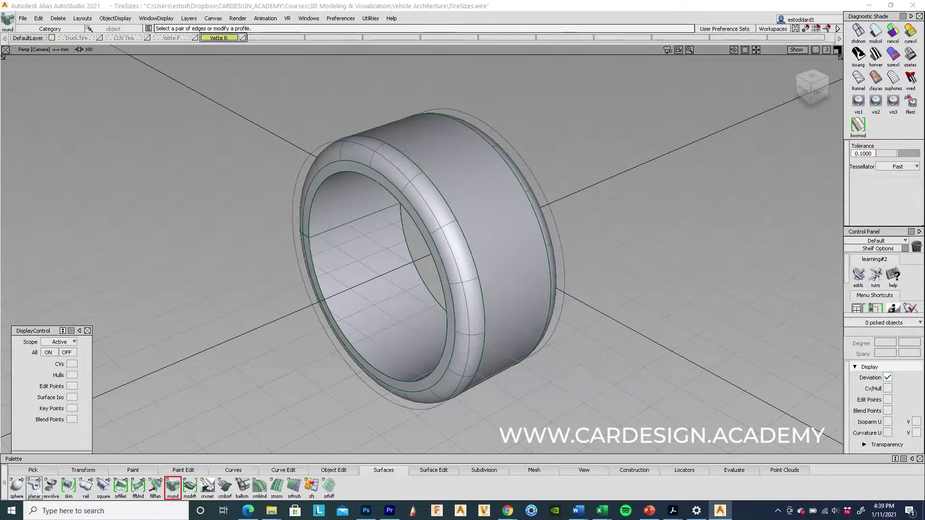
- Build a flat planar surface filling the tire's inner ring circle
left_click(312, 219)
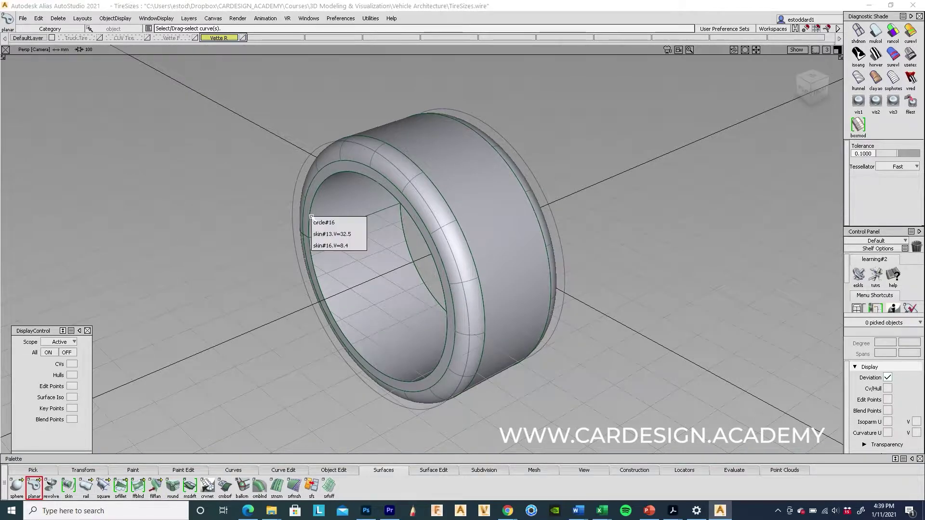
left_click(234, 257)
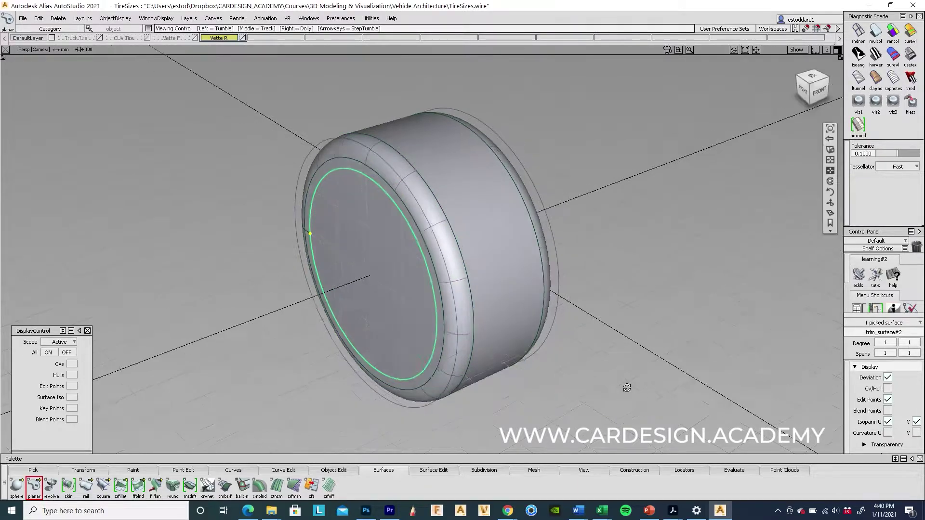
mouse_move(361, 327)
left_mouse_down("alt+shift")
mouse_move(418, 249)
mouse_move(463, 217)
left_mouse_up("alt+shift")
- Pick the inner sidewall surface and begin repositioning its pivot
left_click(508, 201)
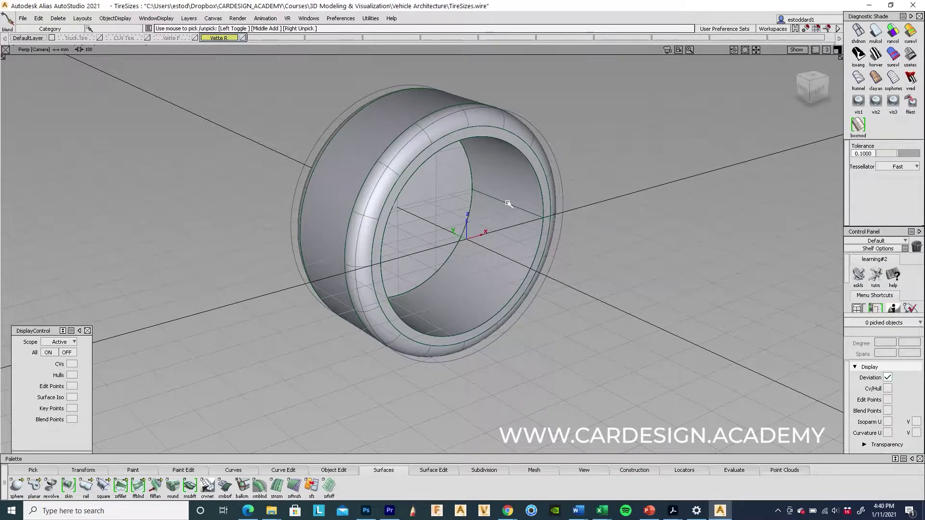
left_click(540, 200)
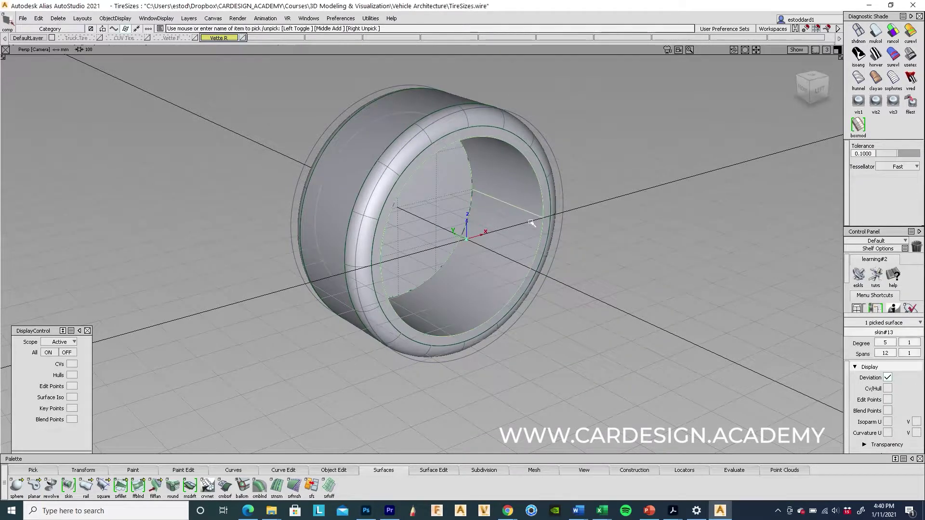
left_click_drag(434, 326, 334, 415, "alt+shift")
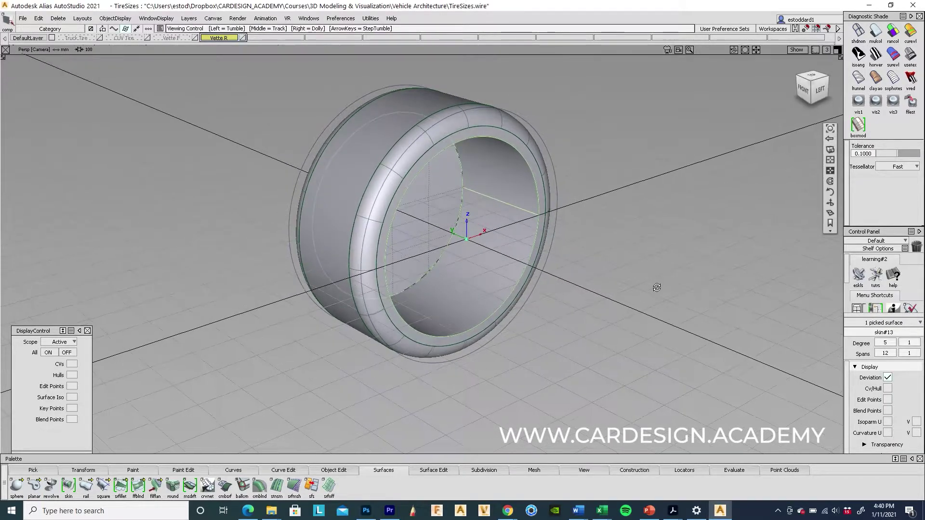
left_click(84, 470)
left_click(121, 485)
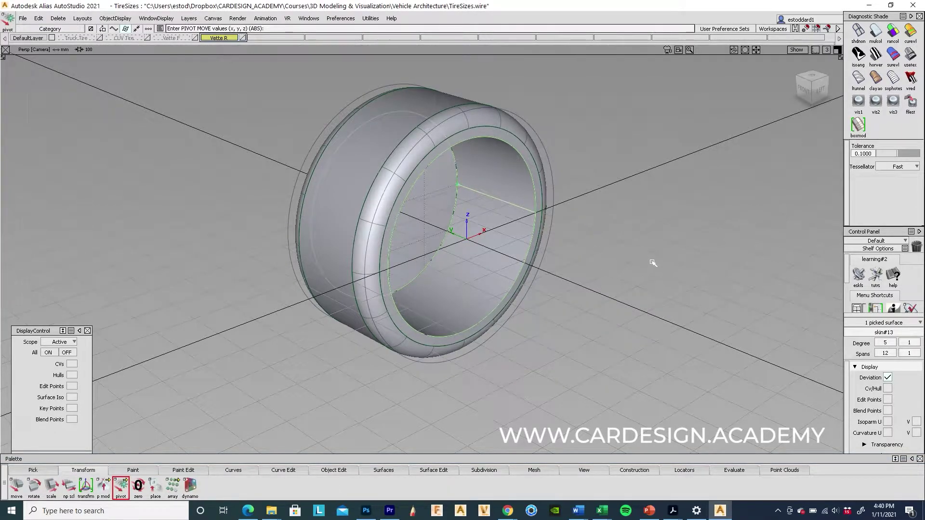
- Scale the inner sidewall surface slightly, accepting removal of its construction history
left_click_drag(652, 262, 624, 275, "ctrl+shift")
left_click(653, 310)
left_click(416, 291)
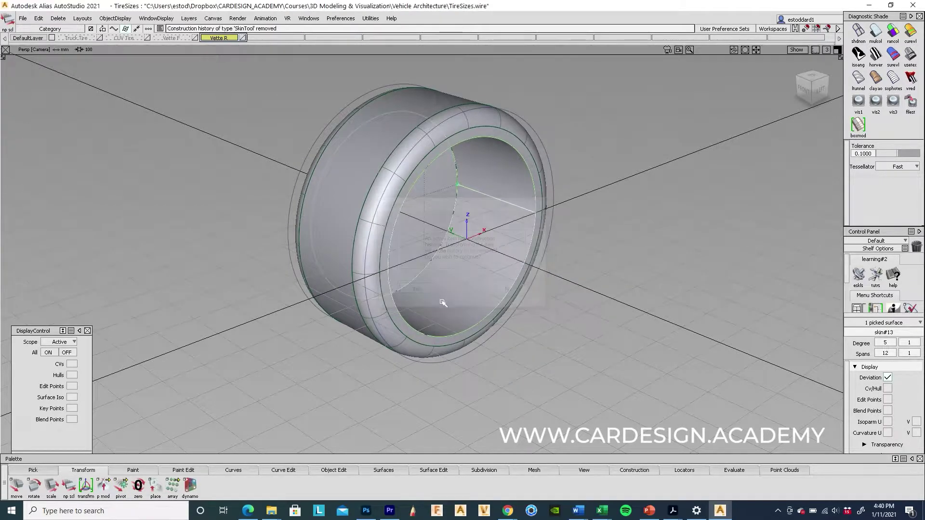
left_click_drag(597, 310, 598, 310)
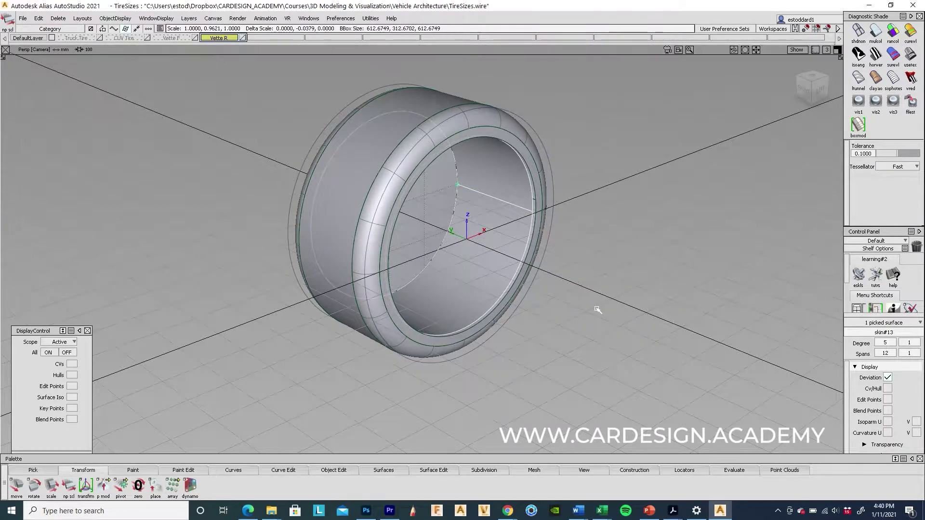
left_click(531, 180)
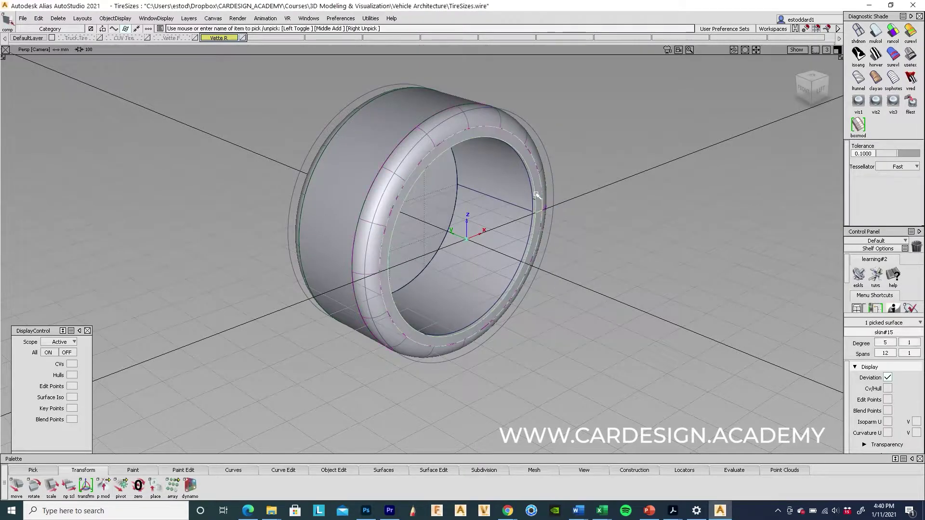
left_click(536, 207)
left_click(415, 286)
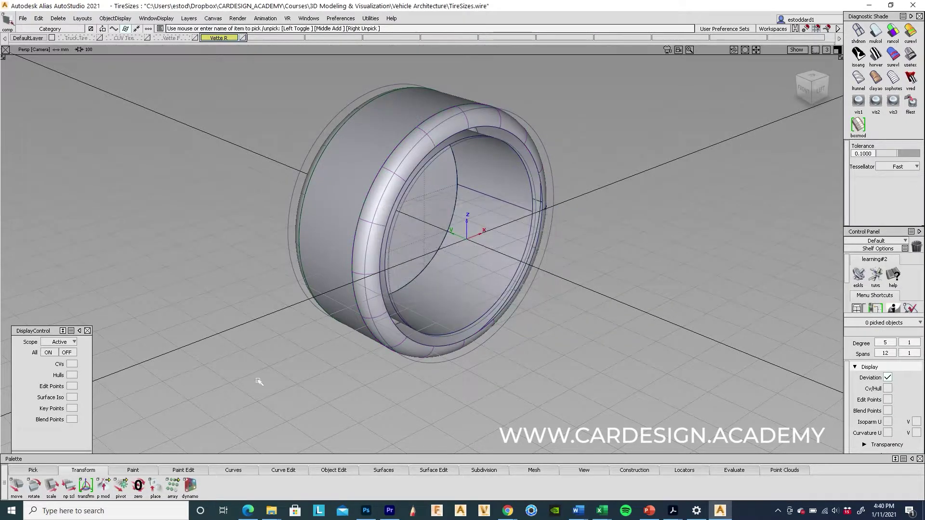
- Skin a surface between the two inner edge curves of the tire
left_click(383, 471)
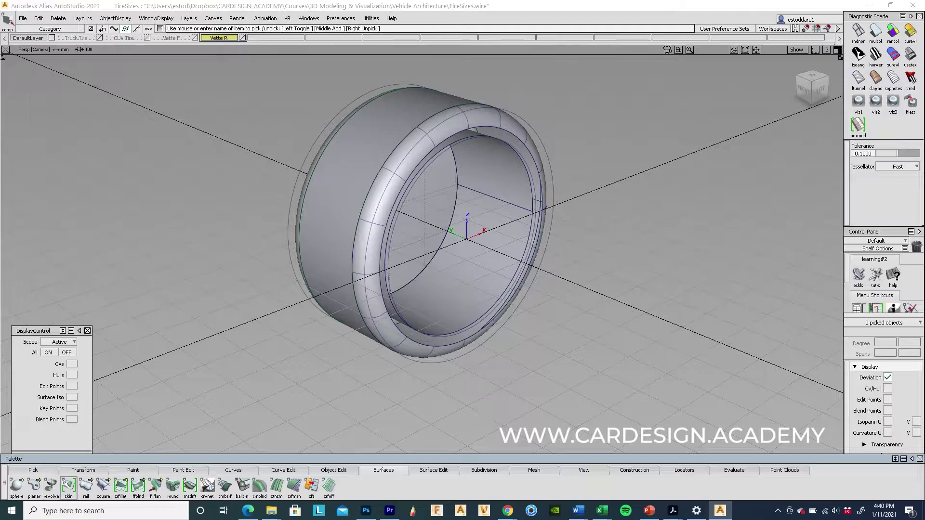
double_click(69, 486)
left_click(528, 168)
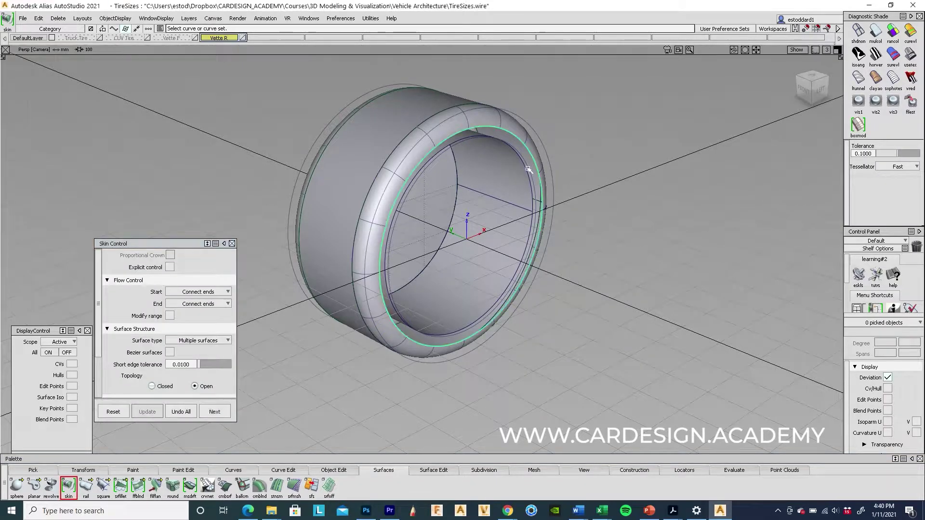
left_click(525, 171)
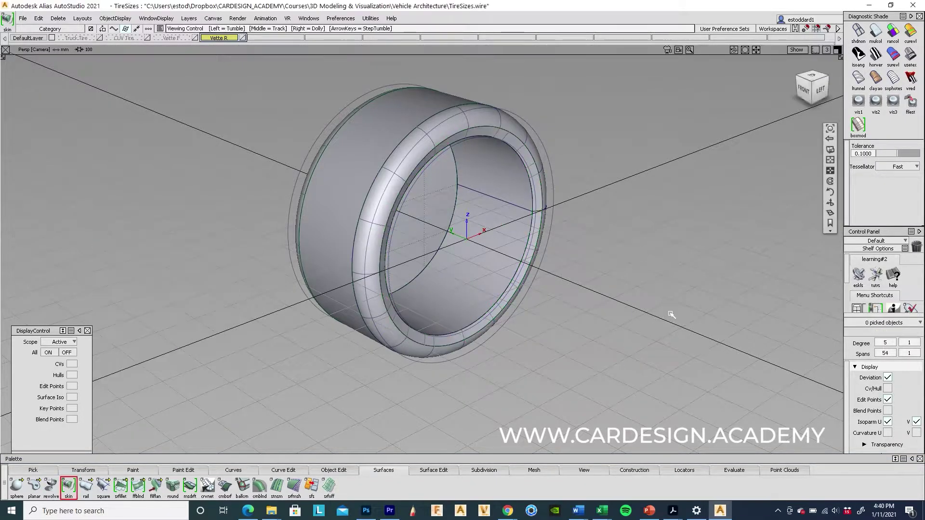
left_click_drag(526, 217, 606, 307, "alt+shift")
middle_click_drag(606, 307, 614, 304, "alt+shift")
- Hide the wireframe so the tire shows shaded, and switch the visible layers
left_click(796, 49)
left_click(779, 88)
left_click_drag(506, 239, 549, 261, "alt+shift")
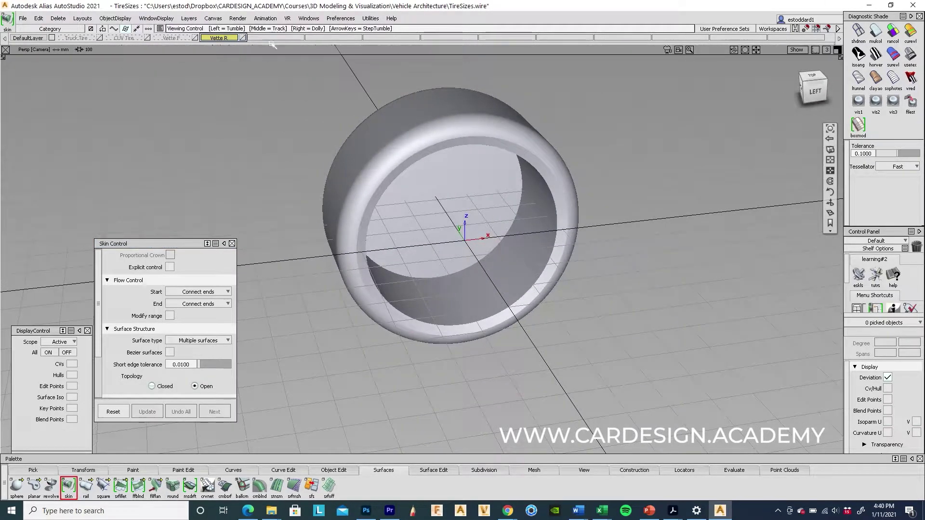
left_click(176, 38)
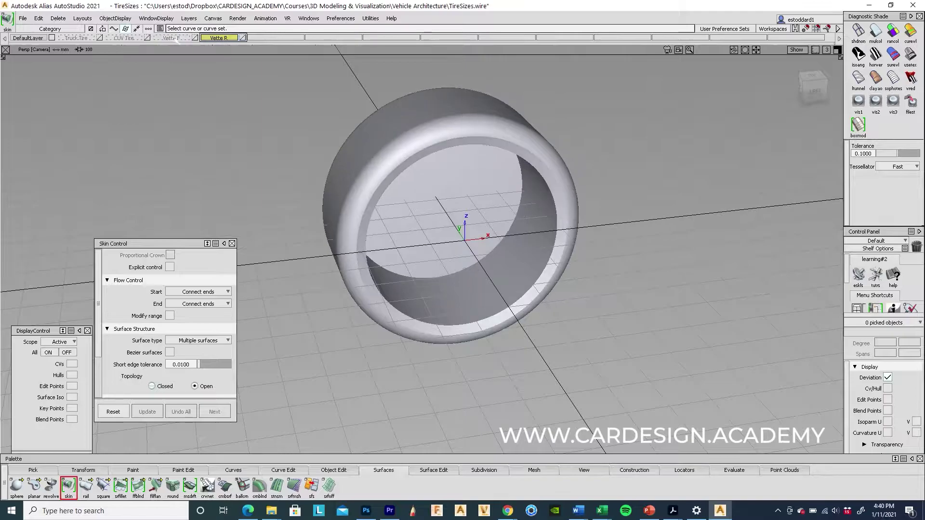
left_click(219, 37)
middle_click_drag(434, 217, 506, 216, "alt+shift")
- Show isoparms, activate the CLV Tire layer and marquee-select its four ring surfaces in object pick mode
key("Escape")
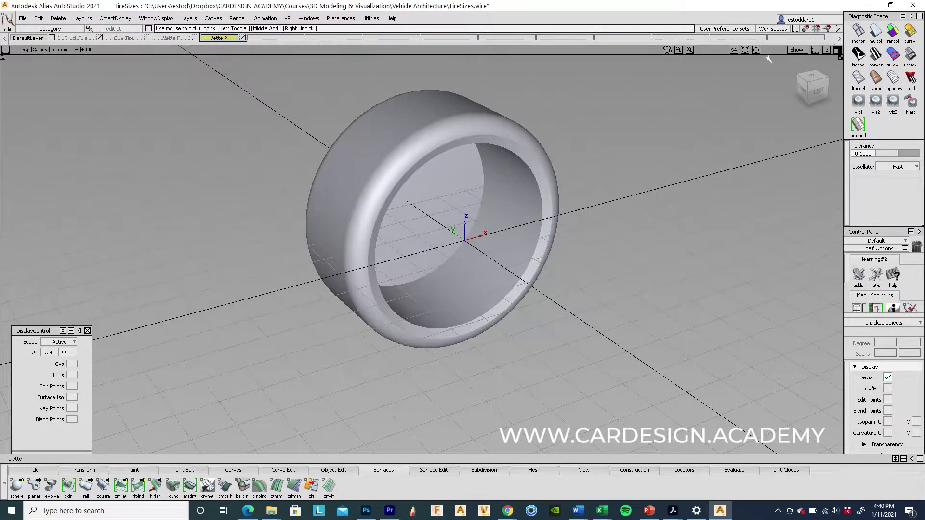
left_click(796, 50)
left_click(787, 83)
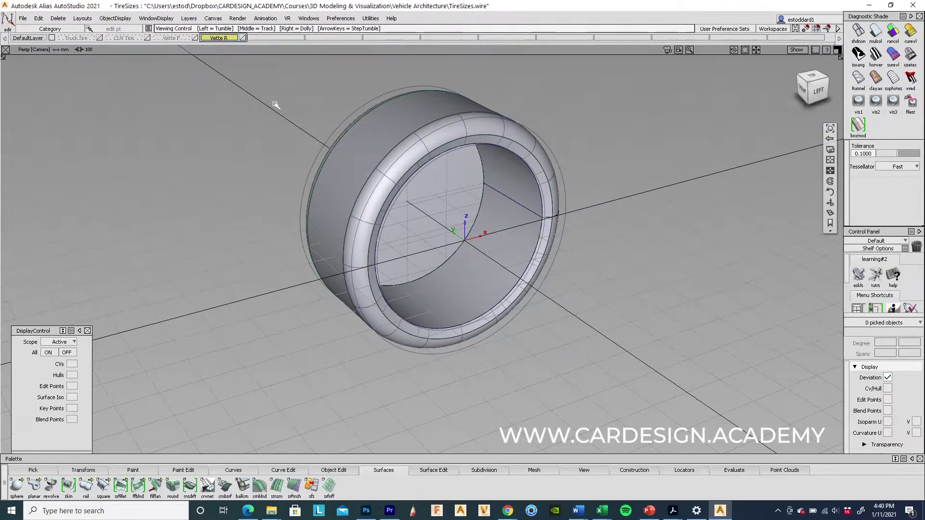
left_click(123, 37)
left_click_drag(304, 155, 333, 178, "alt+shift")
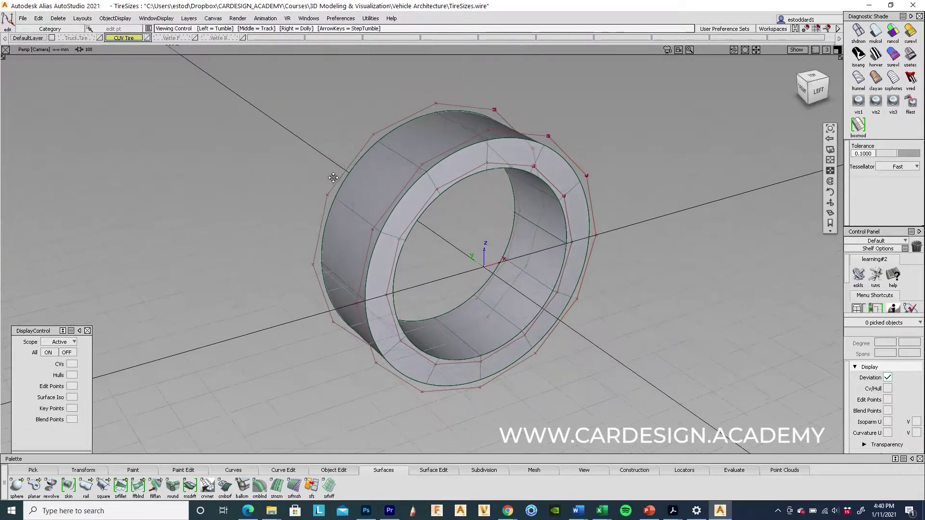
left_click_drag(300, 130, 358, 166)
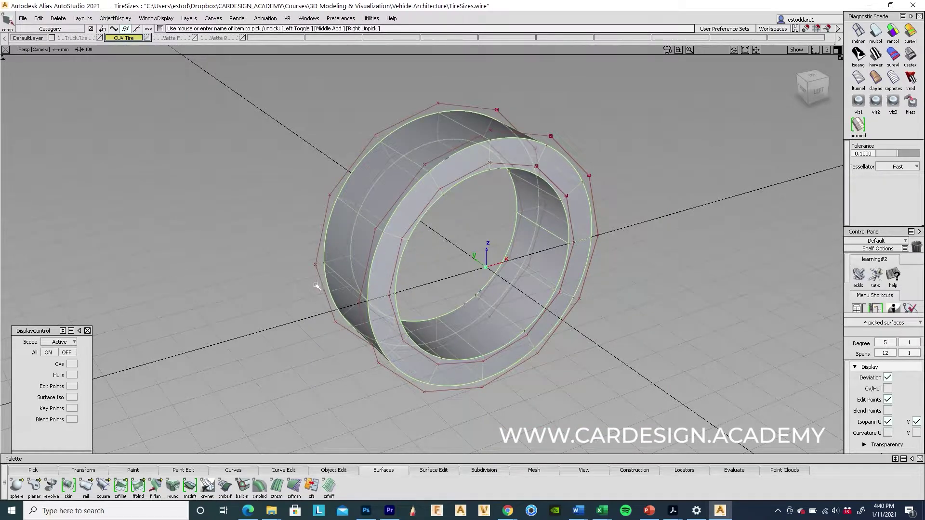
left_click(217, 275)
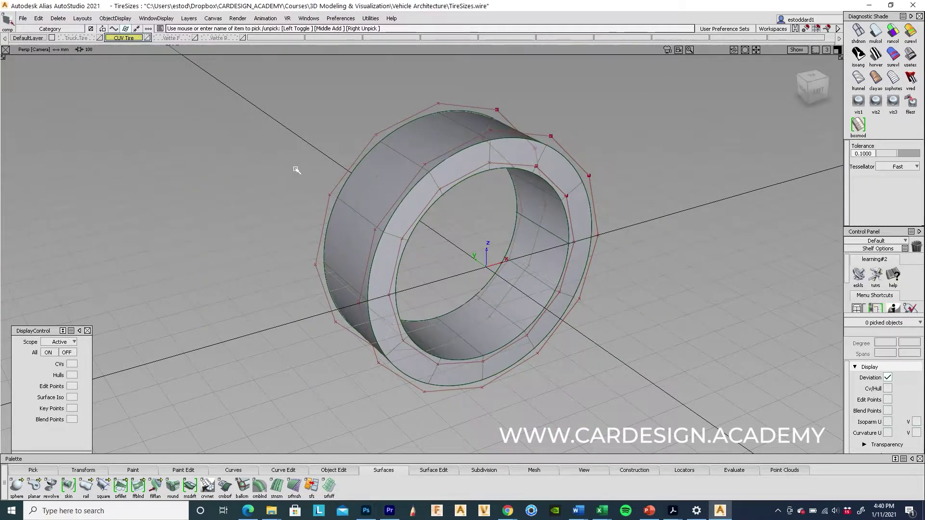
left_click(370, 243)
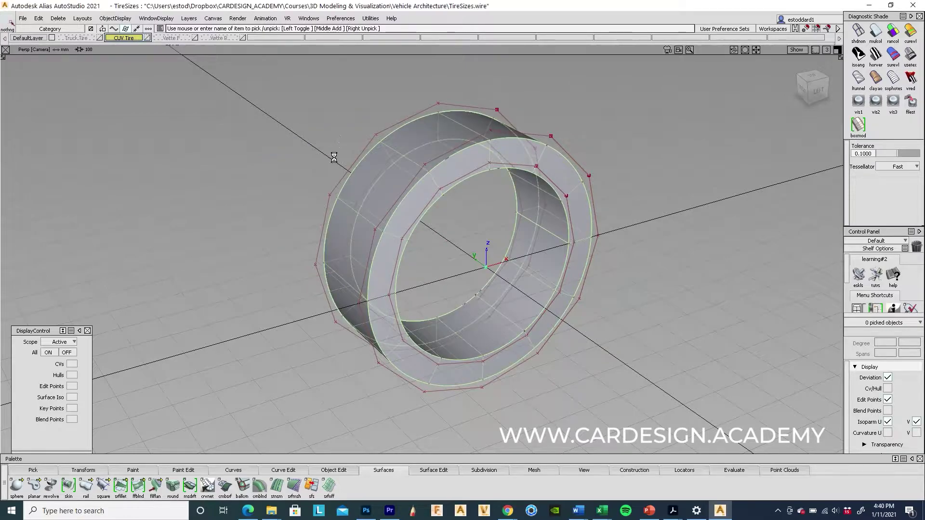
- Select all the ring geometry and turn off its control points and hulls
left_click_drag(318, 137, 358, 163)
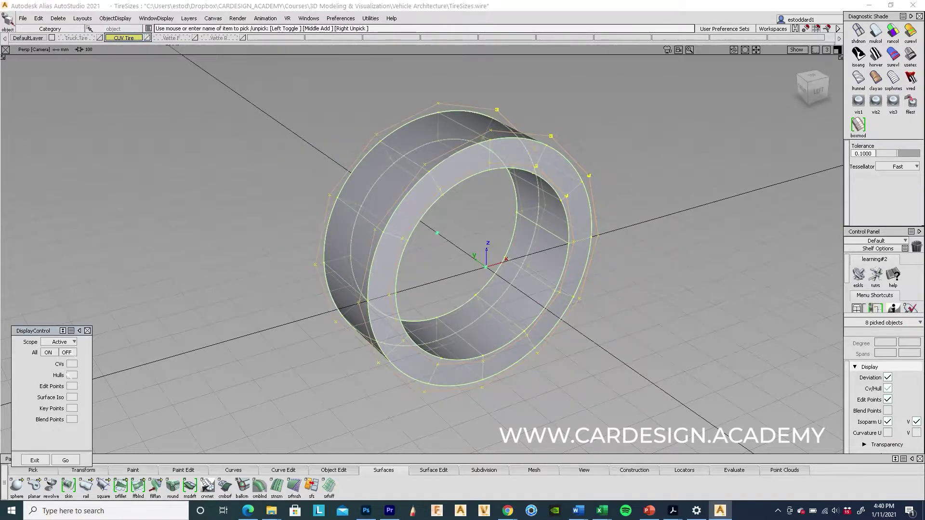
left_click(65, 461)
left_click(281, 374)
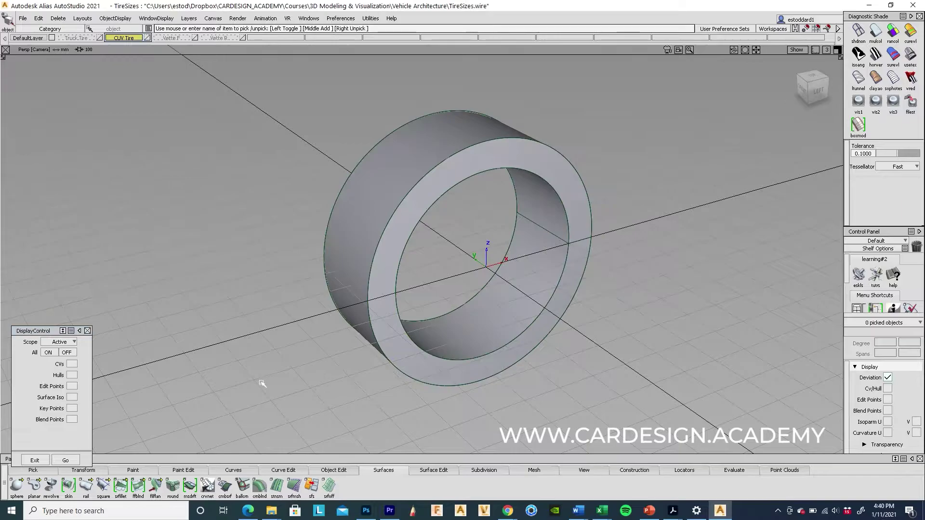
- Round the ring's front and back outer edges with fillets
left_click(172, 488)
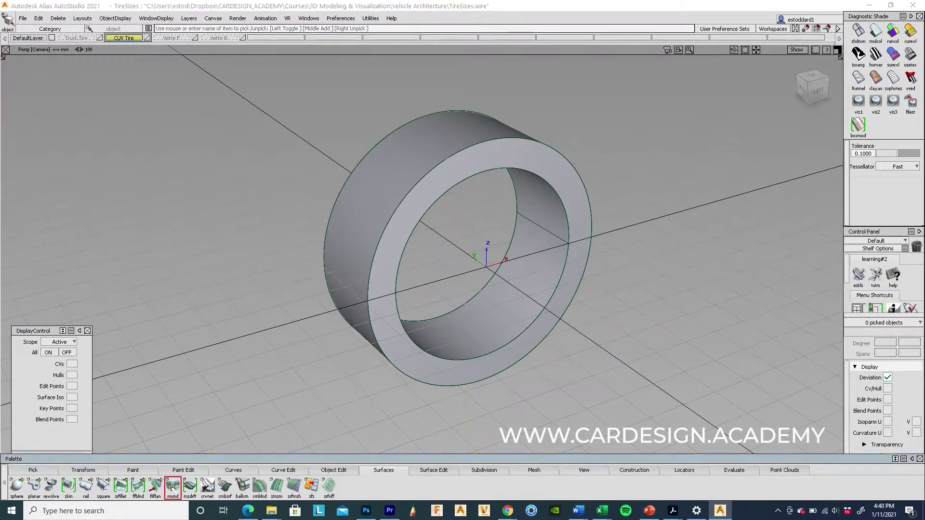
left_click(399, 202)
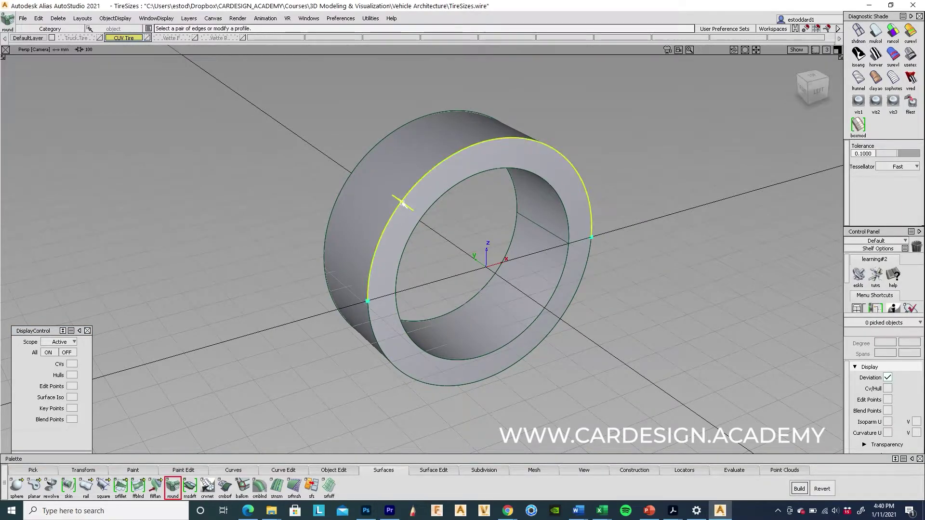
left_click(374, 340)
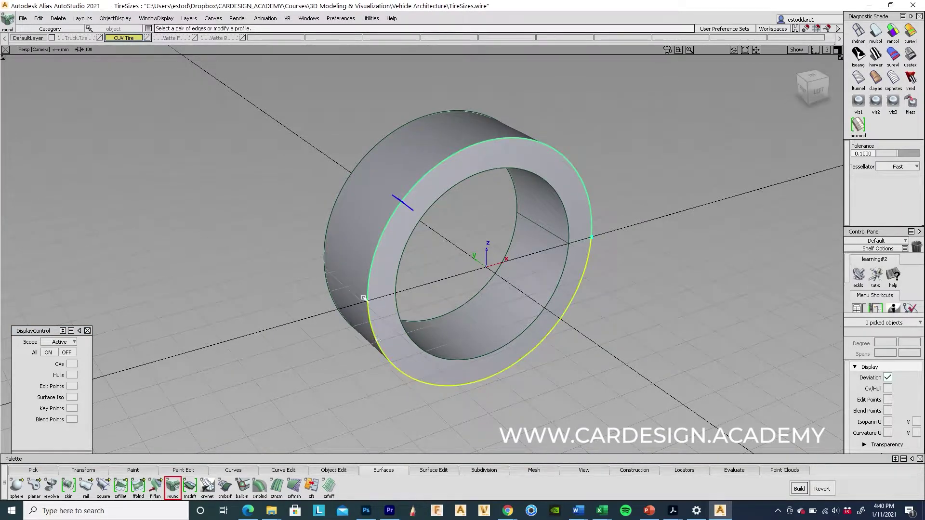
left_click(329, 287)
key("space")
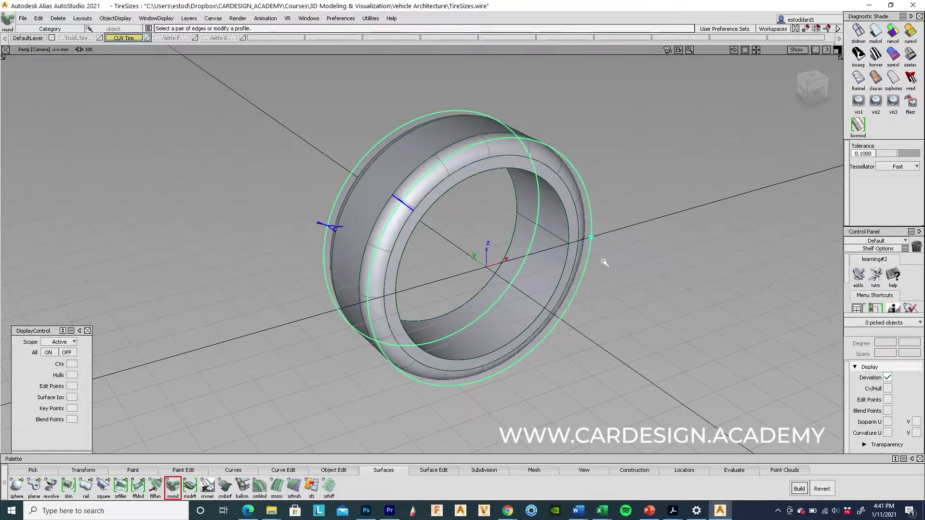
left_click(505, 346)
middle_click_drag(505, 346, 593, 290, "alt+shift")
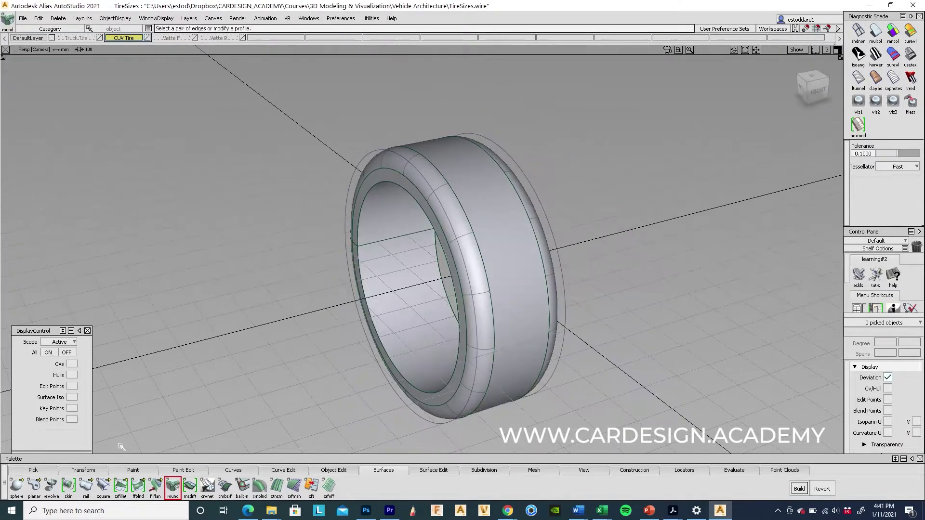
- Create a flat planar surface from circle#7 on the inner rim, then undo it
key("ctrl+shift+p")
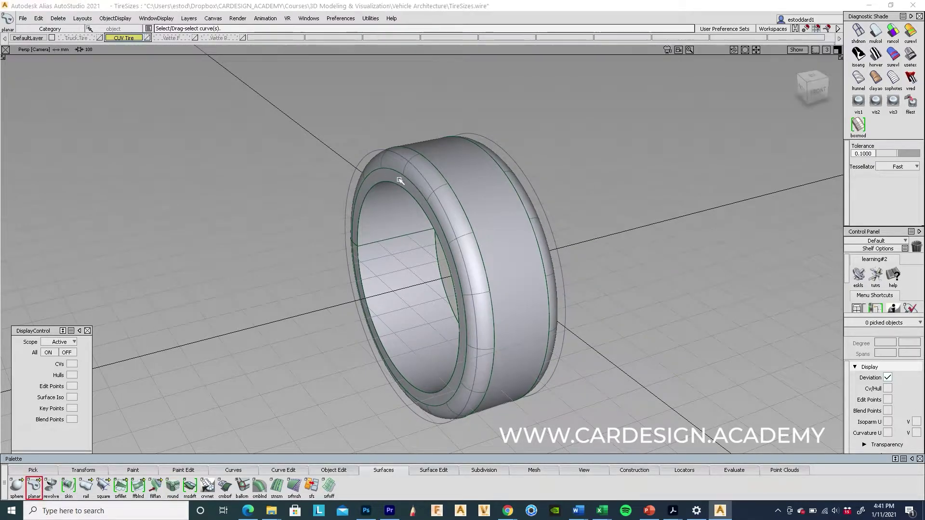
left_click(396, 184)
left_click(409, 188)
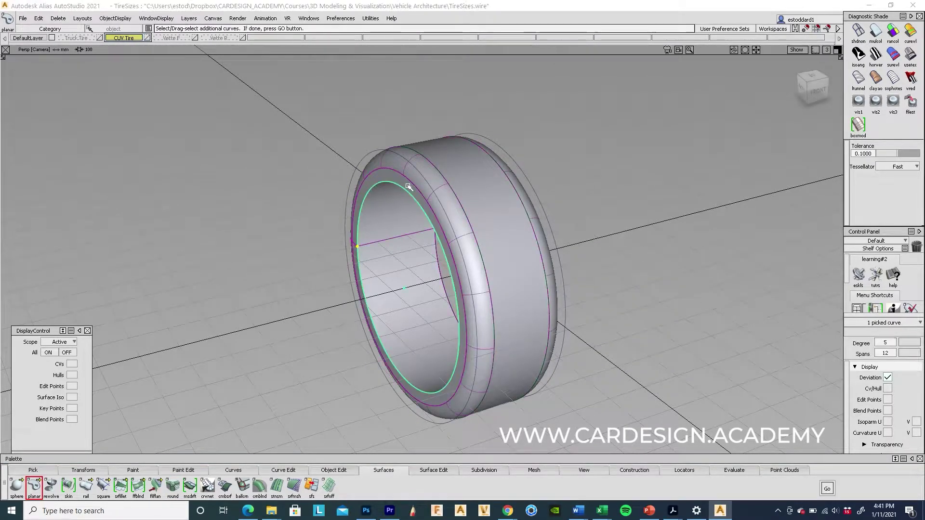
key("space")
key("ctrl+z")
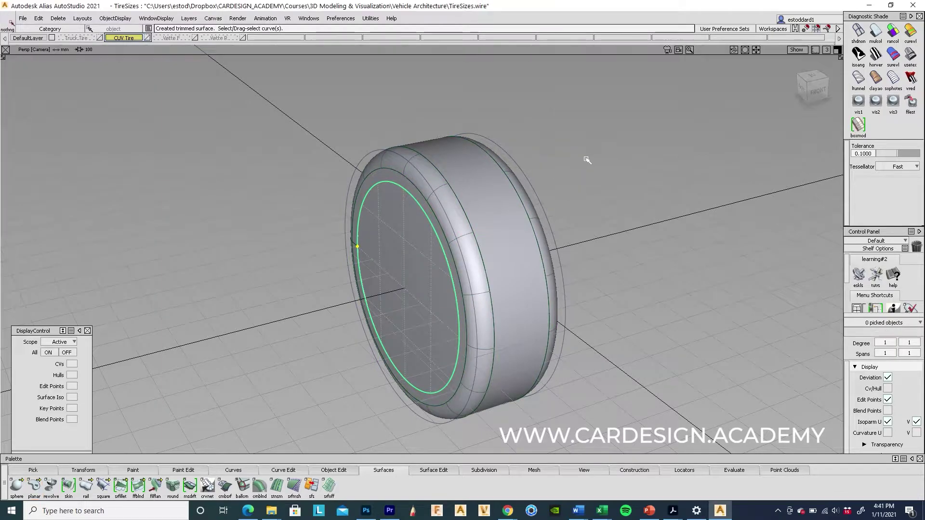
middle_click_drag(562, 213, 530, 213, "alt+shift")
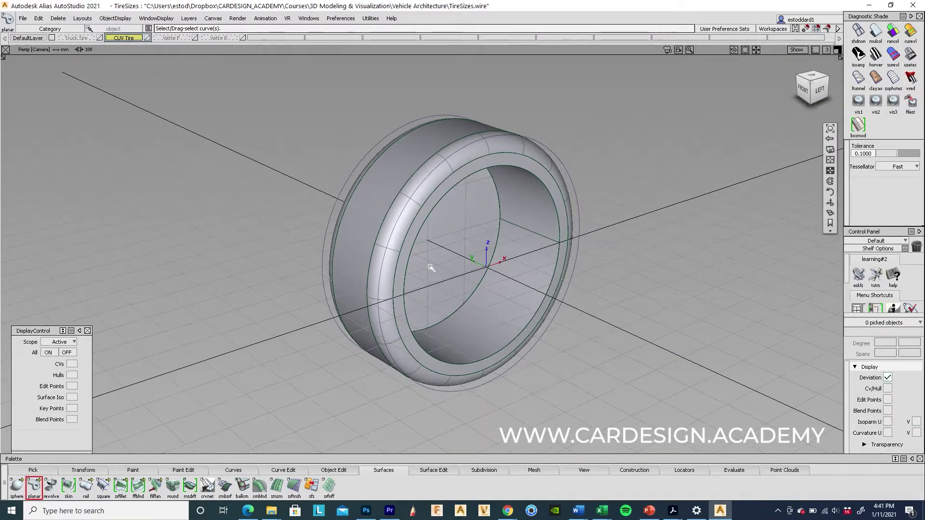
- Apply a non-proportional scale to the inner skin surface, removing its construction history
left_click(522, 230)
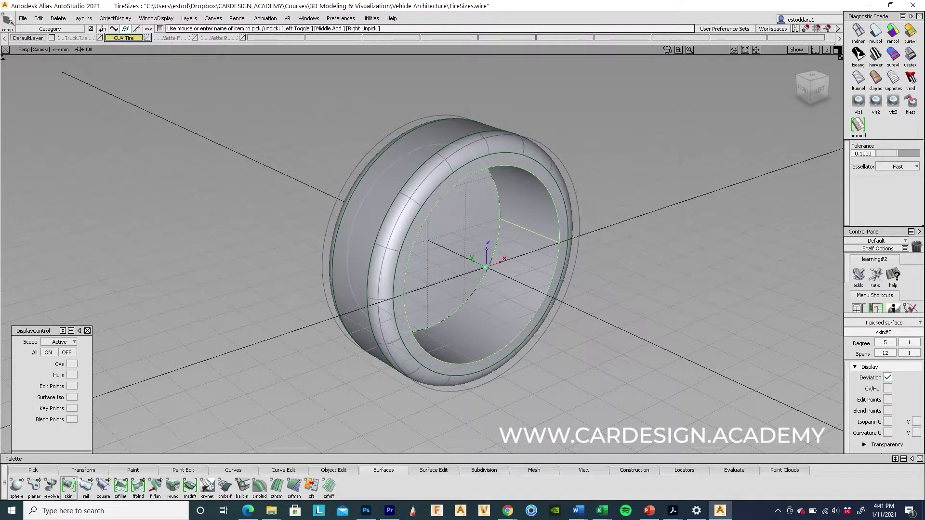
left_click(84, 470)
left_click(121, 485)
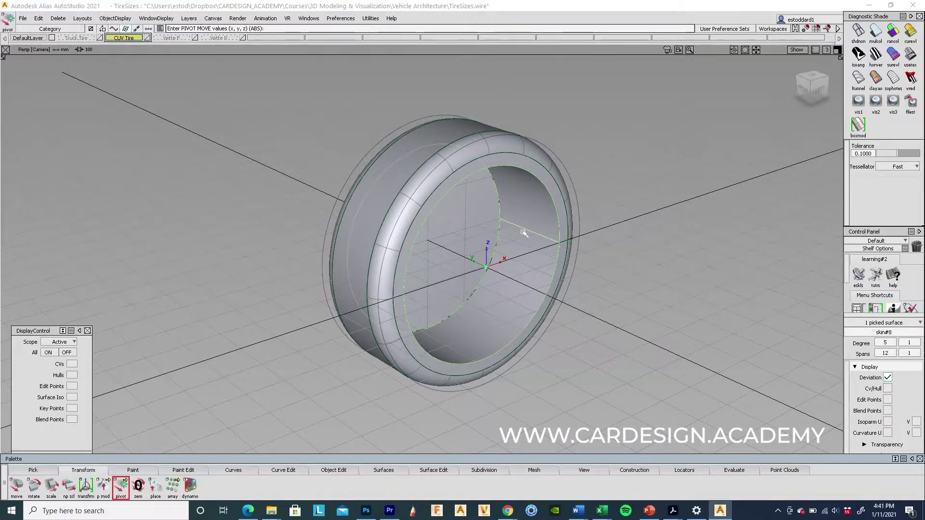
middle_click(684, 305, "ctrl+shift")
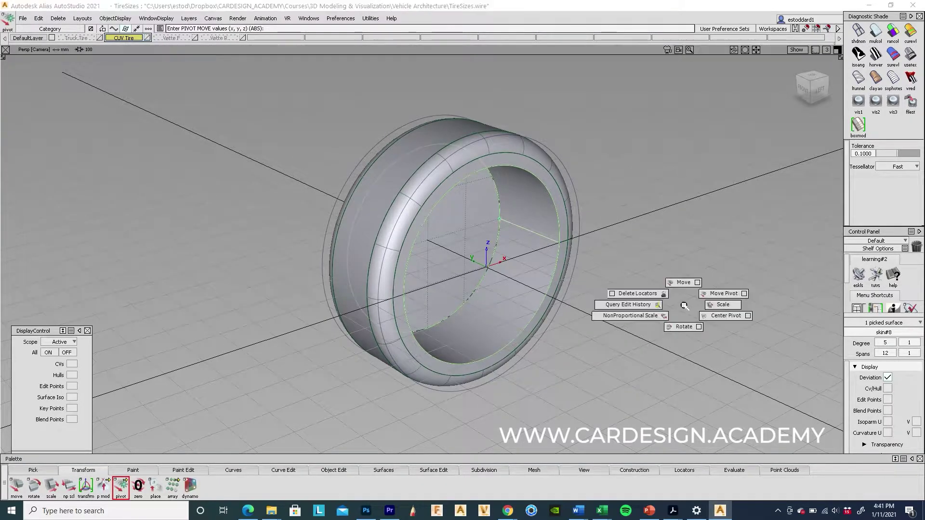
middle_click_drag(684, 304, 639, 305, "ctrl+shift")
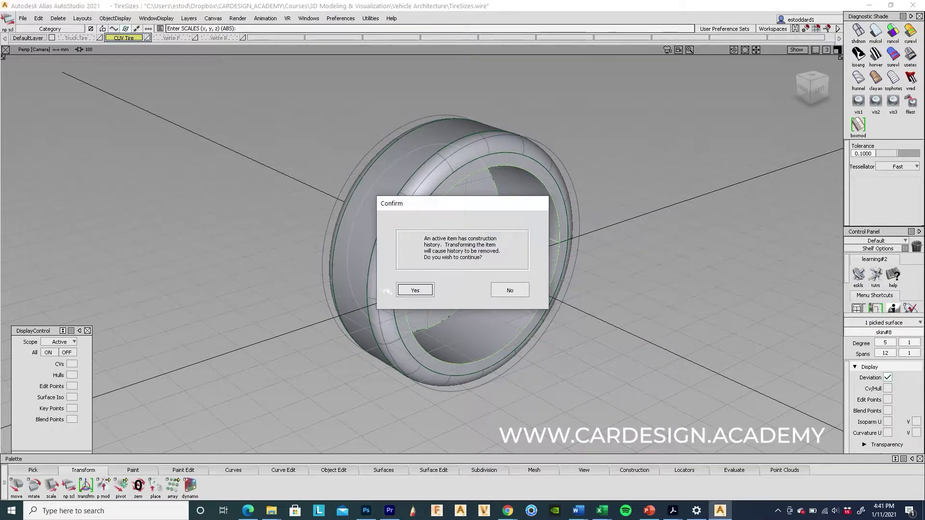
key("Return")
- Undo that change and start scaling the inner skin surface again
key("ctrl+z")
middle_click(701, 345, "ctrl+shift")
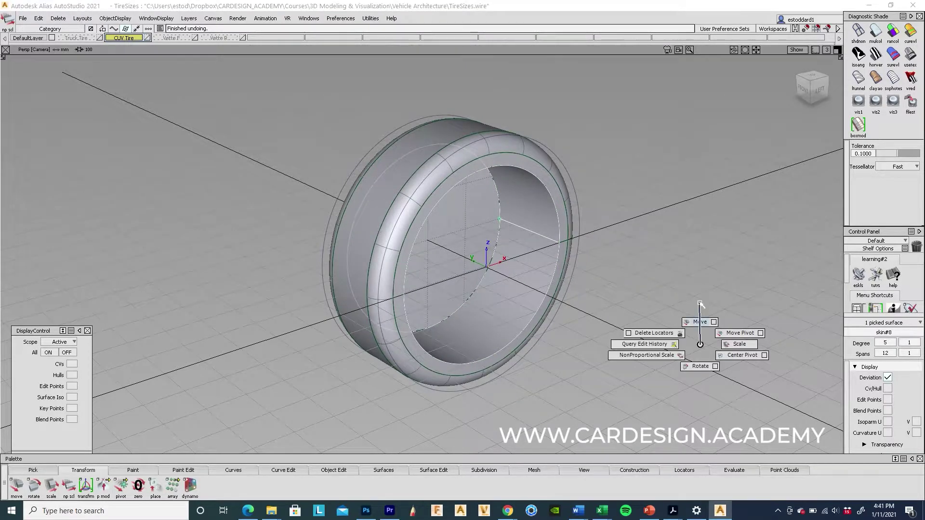
mouse_move(694, 333)
middle_mouse_down("ctrl+shift")
mouse_move(698, 359)
mouse_move(682, 355)
middle_mouse_up("ctrl+shift")
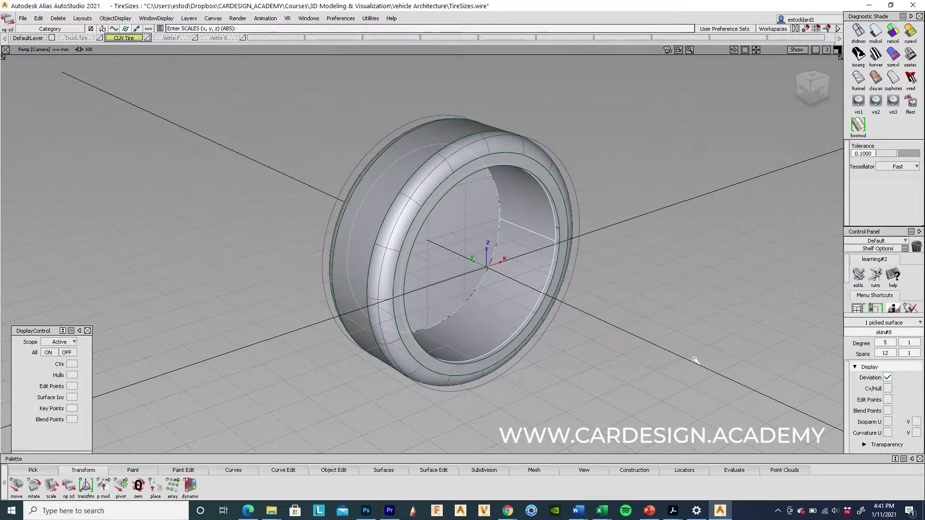
- Delete the old inner sidewall surface, confirming the removal
left_click(628, 354)
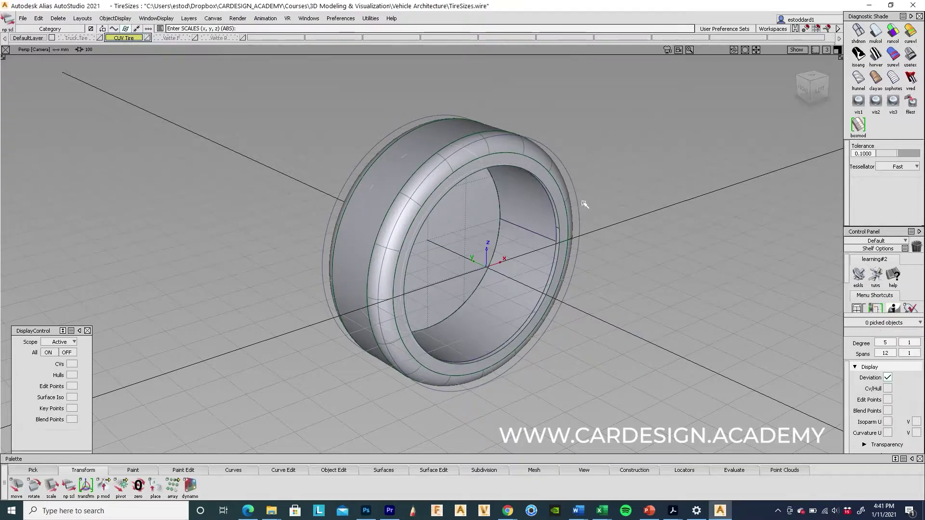
left_click(564, 219)
key("Delete")
left_click(415, 286)
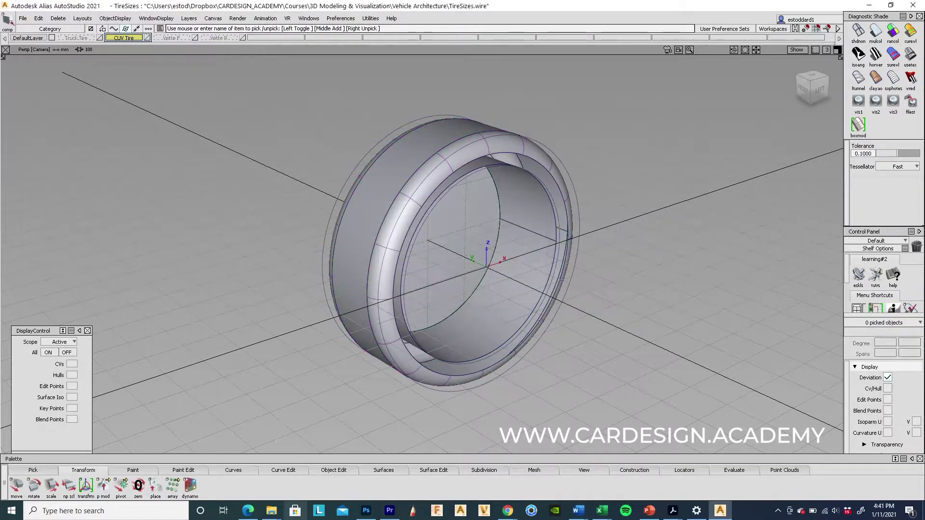
left_click(383, 469)
- Skin a new inner surface between the two rim edge curves and show the tire fully shaded
left_click(69, 485)
left_click(558, 194)
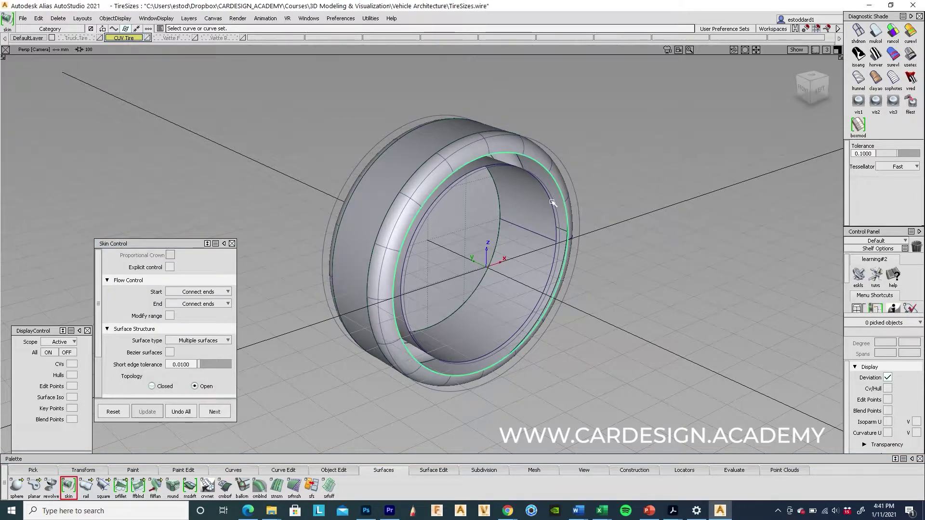
left_click(600, 230)
left_click(723, 109)
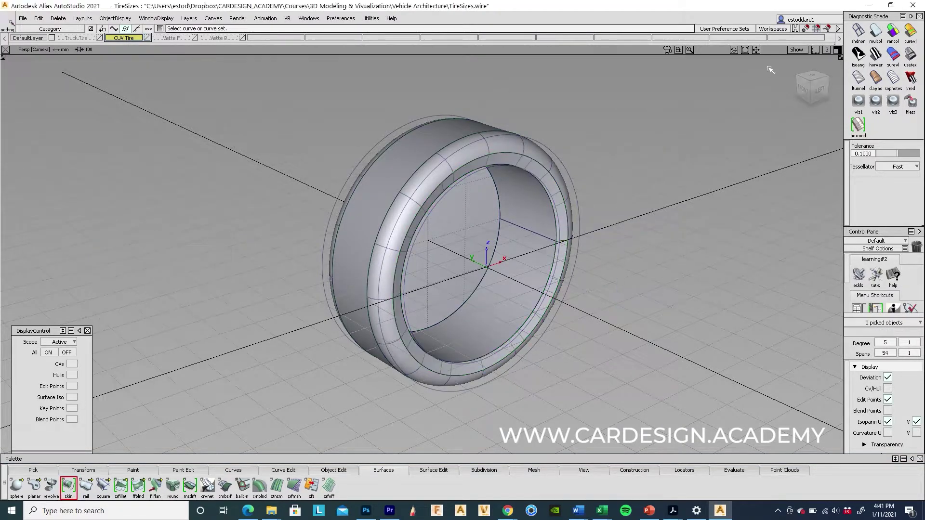
left_click(789, 50)
left_click(786, 78)
mouse_move(651, 217)
left_mouse_down()
mouse_move(662, 222)
mouse_move(625, 188)
mouse_move(530, 202)
mouse_move(600, 217)
left_mouse_up()
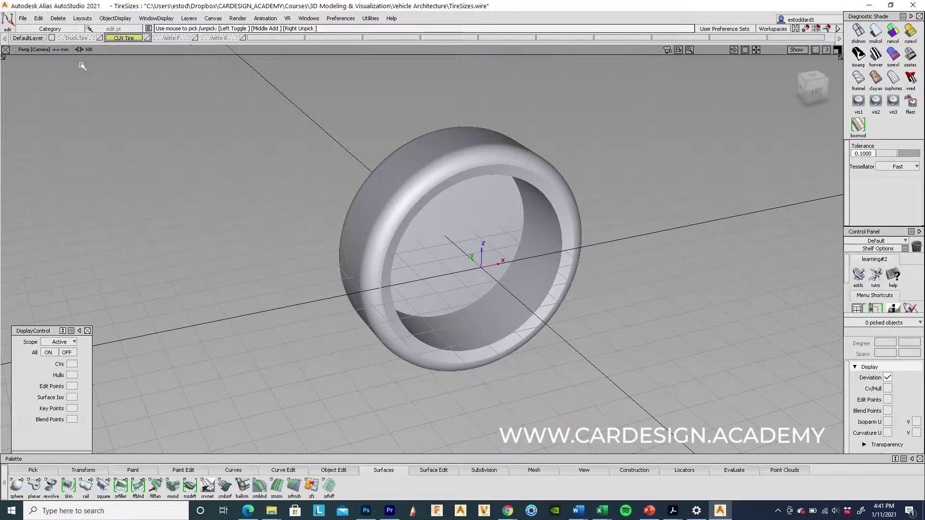
- Make the Truck Tire layer visible instead of CUV Tire, with control vertices and hulls shown
right_click(76, 38)
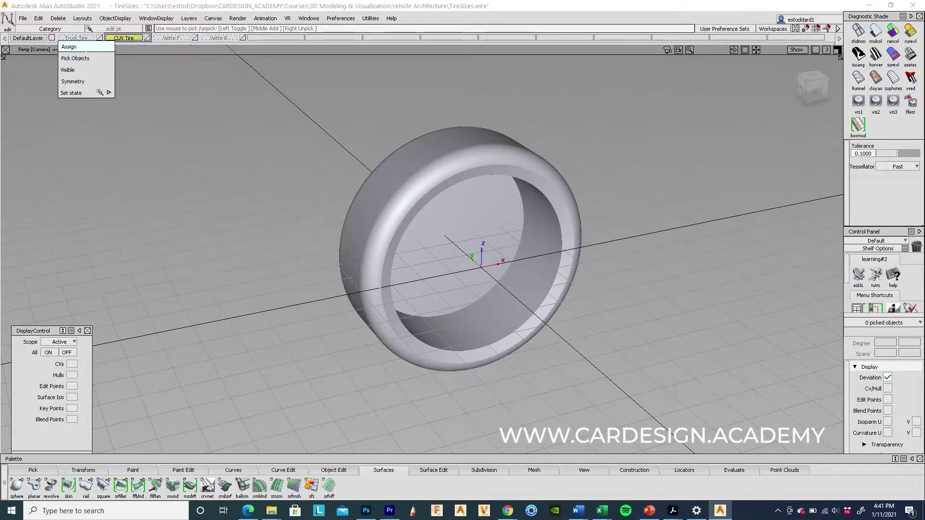
left_click(67, 70)
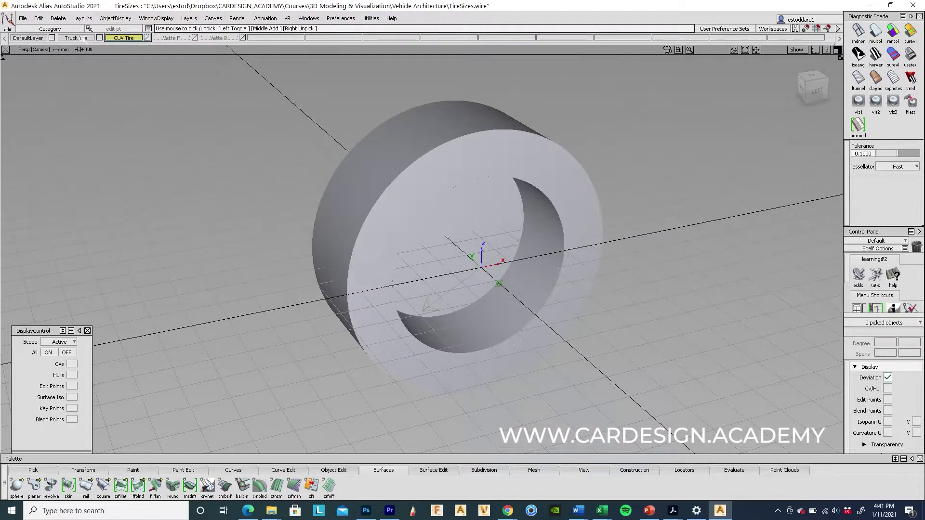
left_click(797, 51)
left_click(781, 76)
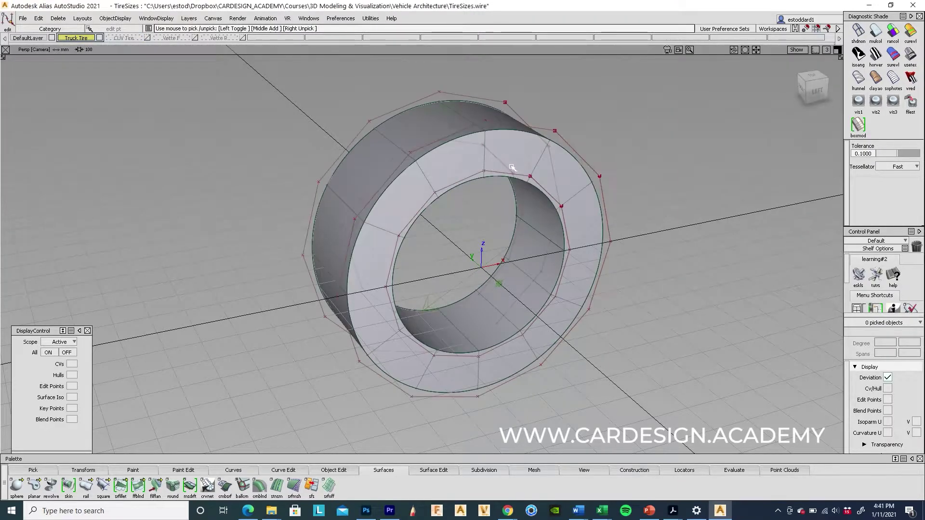
- Select all the Truck Tire surfaces, then hide their control vertices
left_click_drag(299, 118, 578, 181)
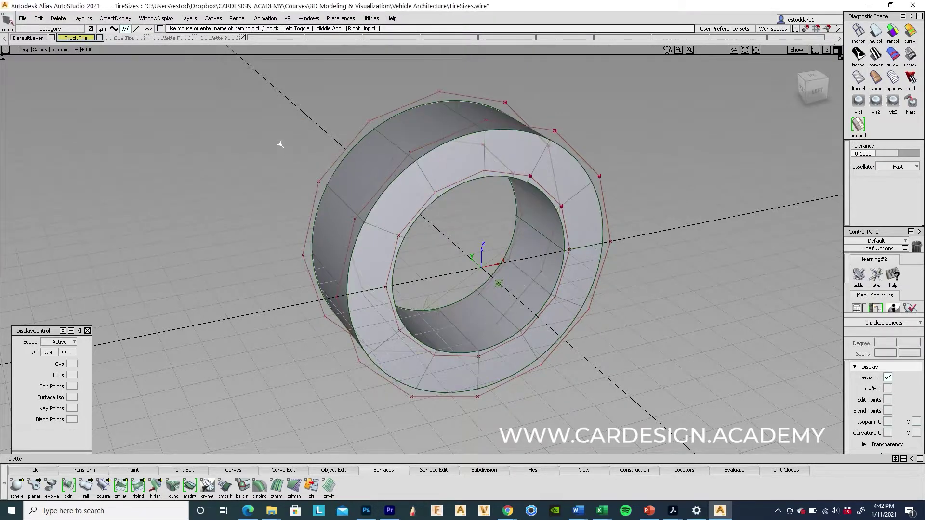
key("ctrl+a")
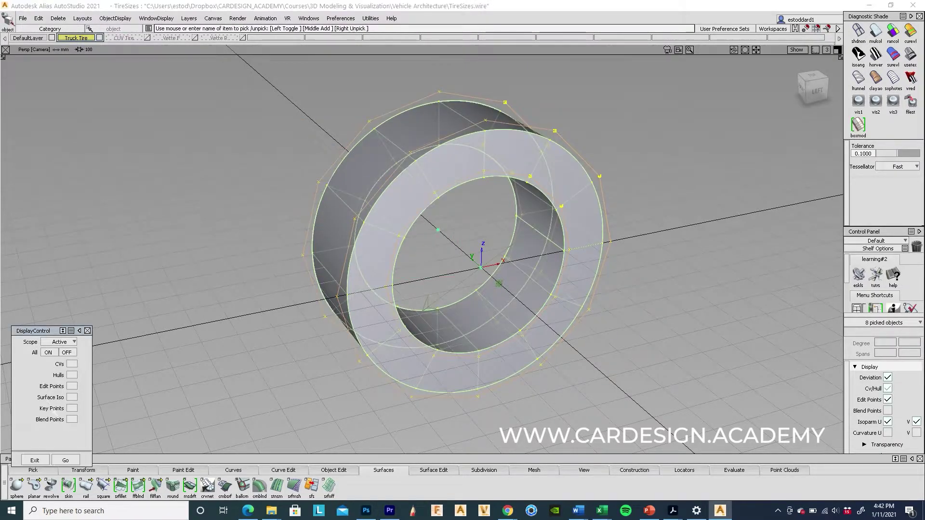
left_click(238, 304)
middle_click_drag(434, 253, 362, 290, "alt+shift")
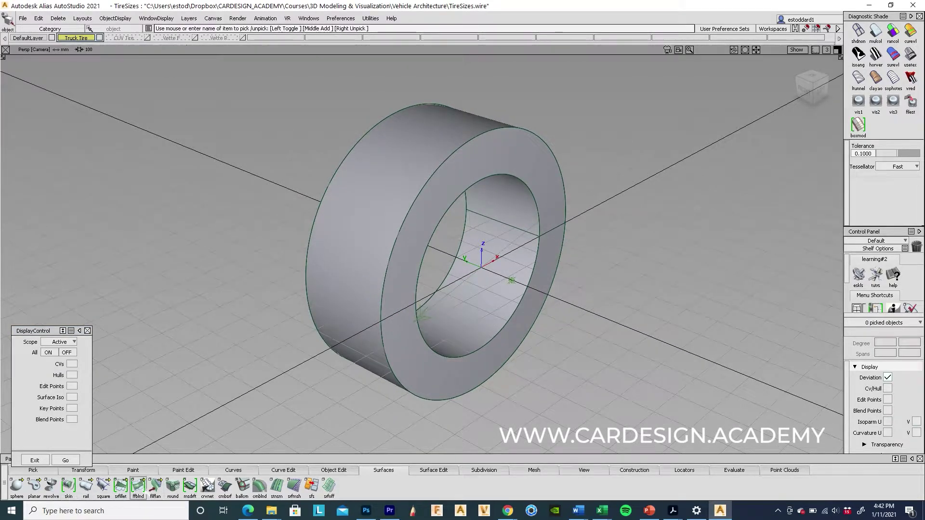
- Round the Truck Tire's front and back outer edges with radius-70 fillets
left_click(173, 487)
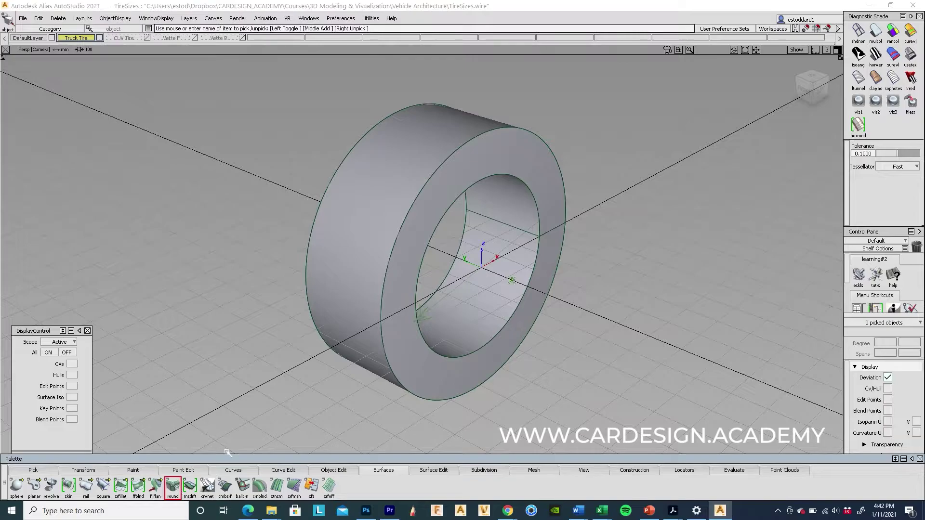
left_click(456, 152)
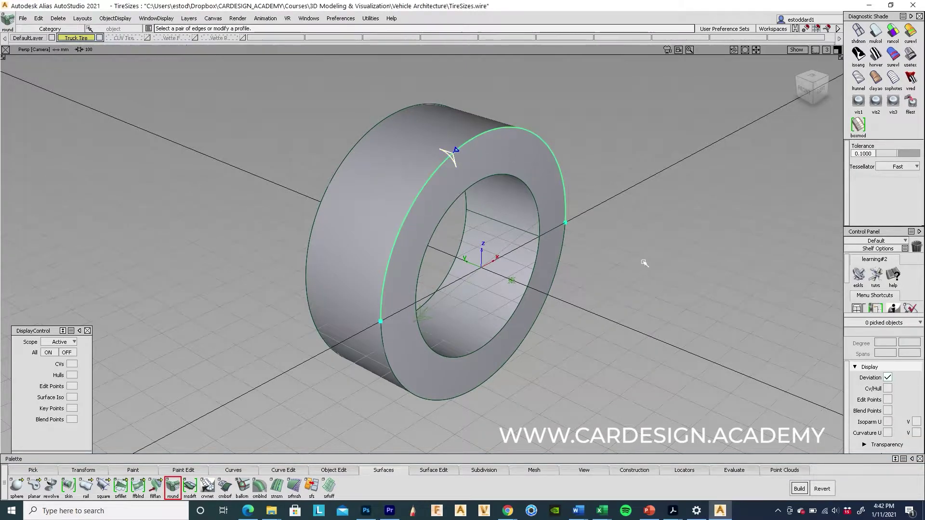
left_click_drag(646, 269, 644, 244, "alt+shift")
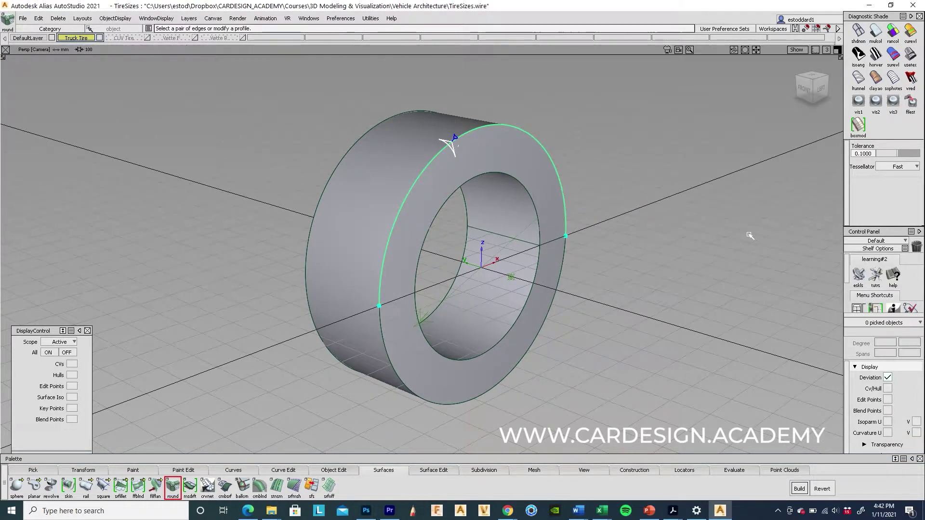
type("70")
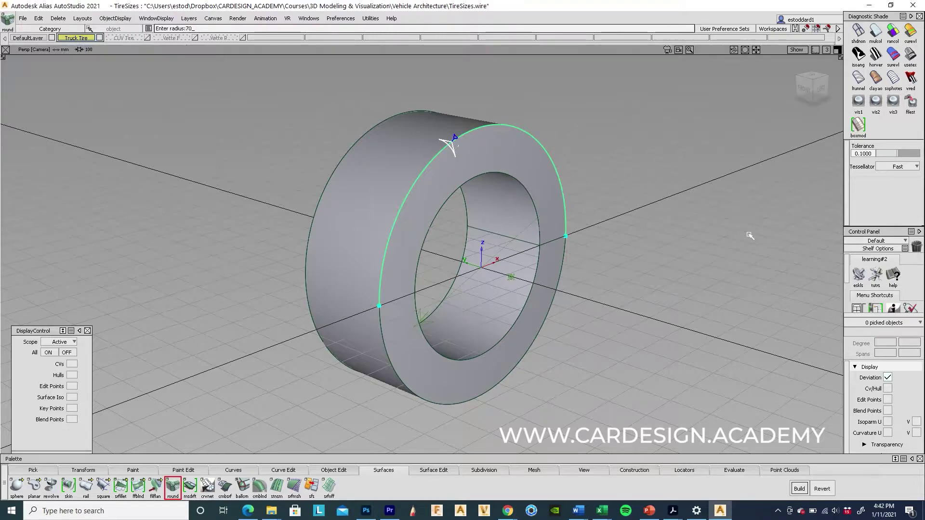
key("Return")
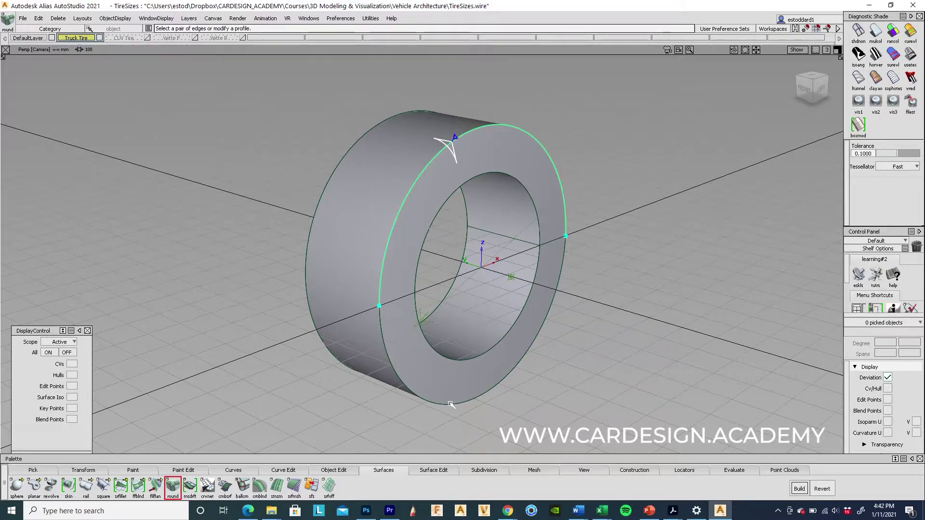
left_click(451, 403)
left_click(324, 189)
left_click(309, 305)
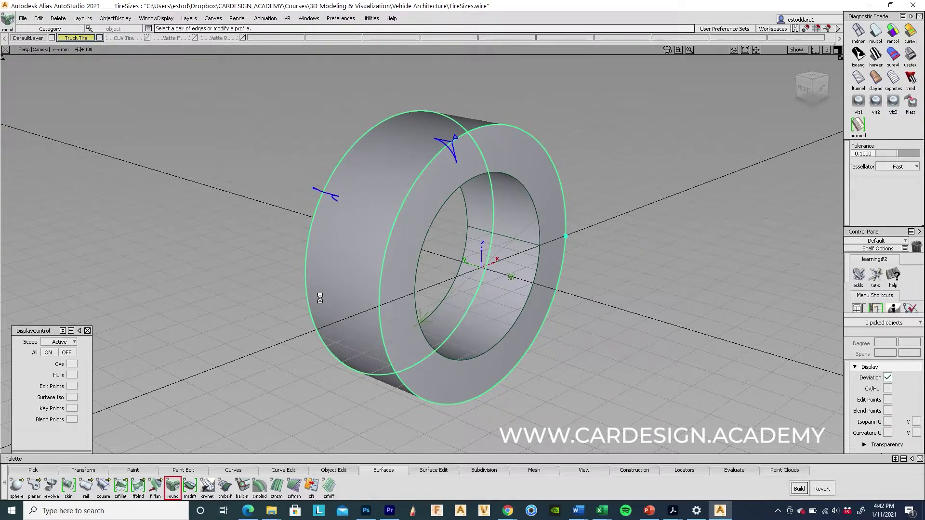
key("space")
left_click_drag(718, 188, 434, 217, "alt+shift")
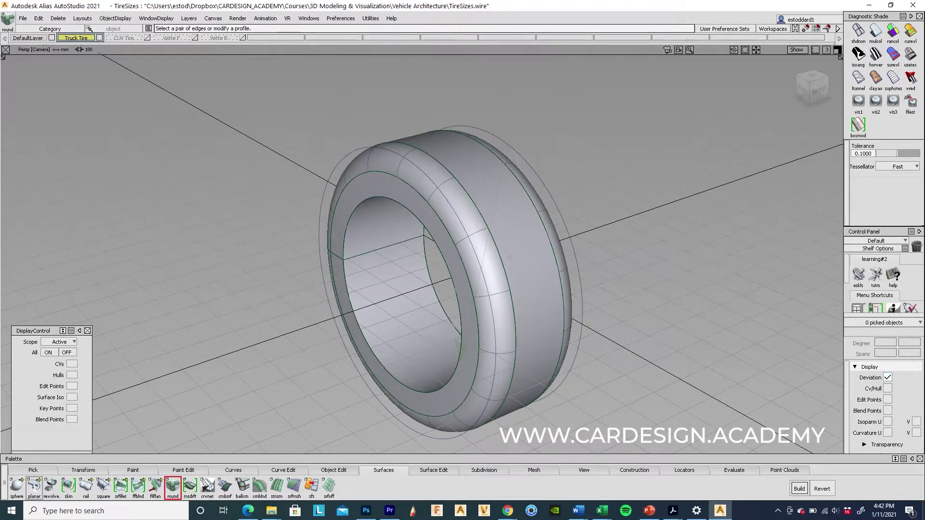
- Build a flat trimmed Planar surface from the inner circle#4 curve
key("ctrl+p")
left_click(377, 197)
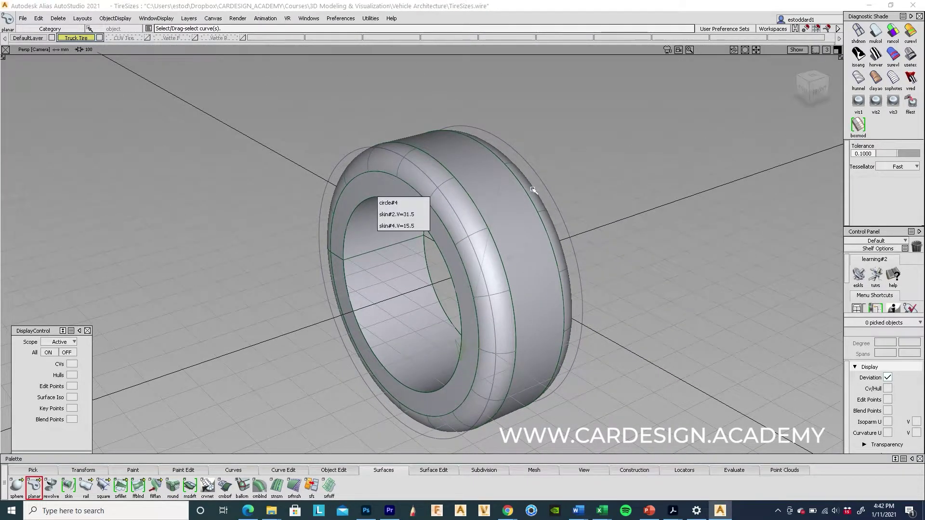
left_click(389, 202)
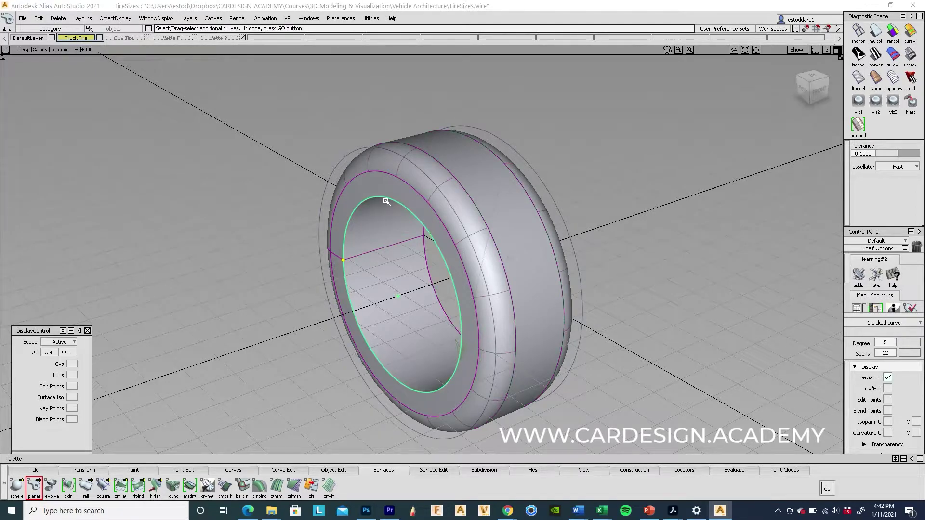
key("space")
- Pick the inner sidewall skin#2 surface and start repositioning its pivot with the transform options
mouse_move(557, 166)
left_mouse_down("alt+shift")
mouse_move(478, 220)
mouse_move(499, 203)
left_mouse_up("alt+shift")
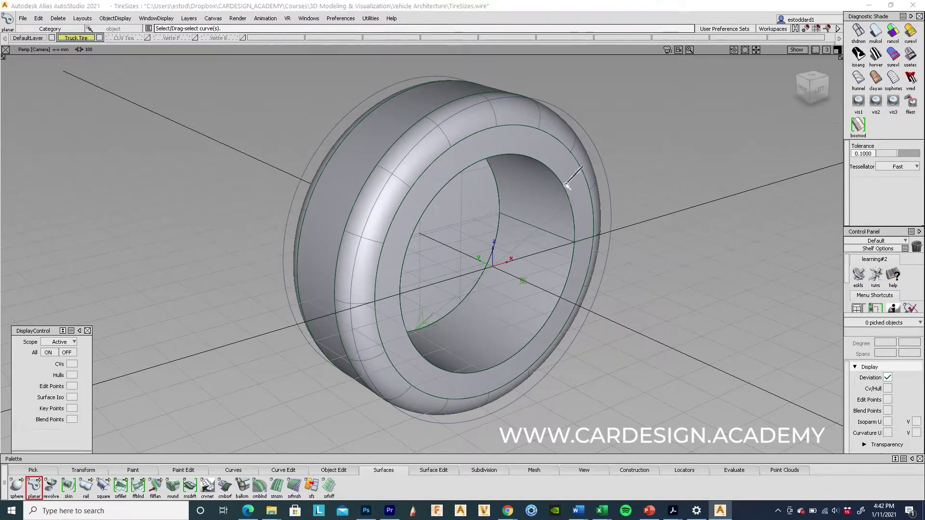
left_click(549, 203)
key("ctrl+3")
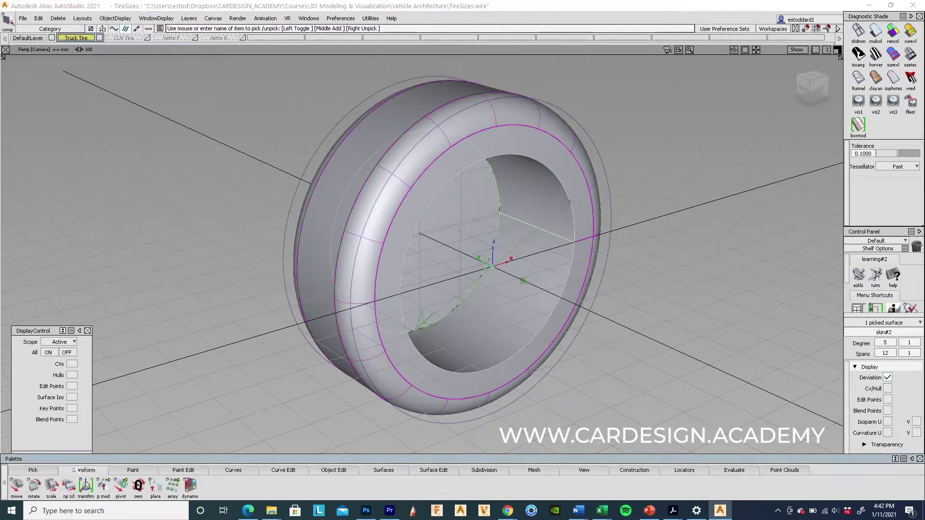
left_click(113, 489)
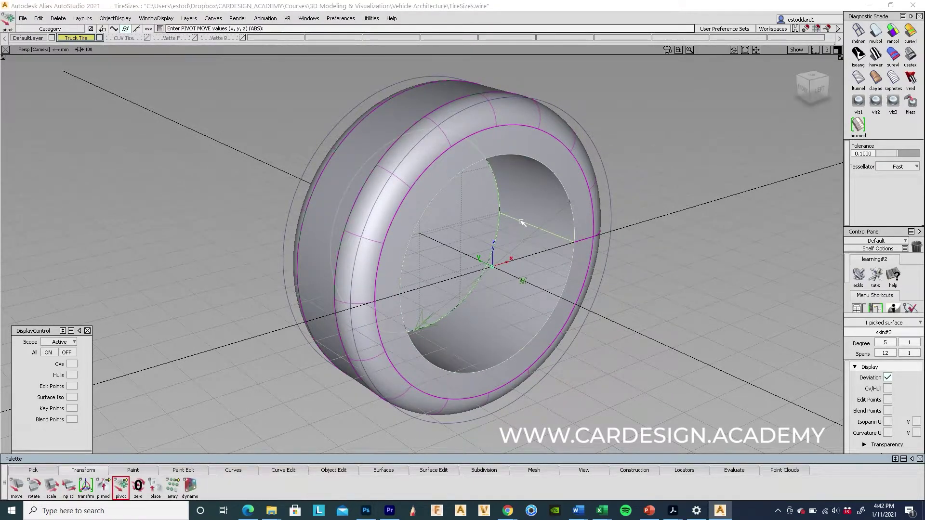
left_click(721, 300, "ctrl+shift")
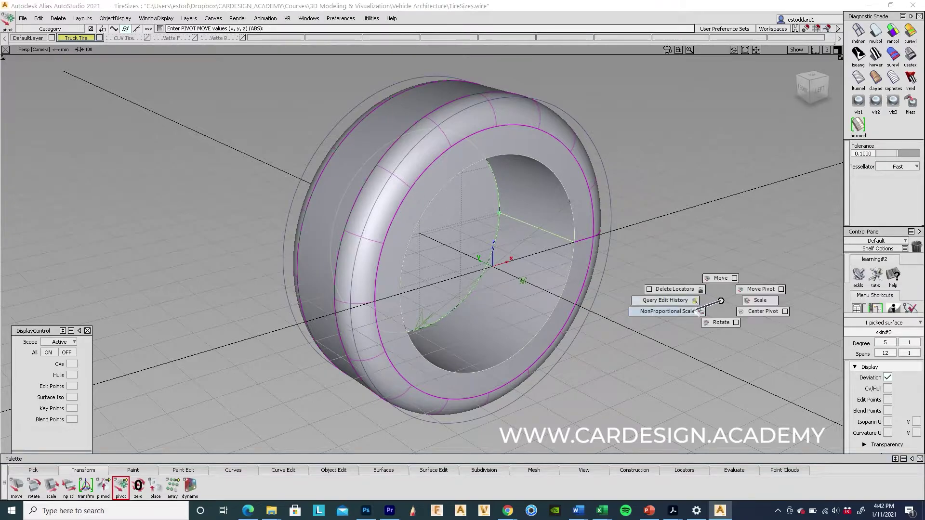
- Try non-proportional scaling of the inner skin surface, accepting history removal, then undo the attempts
left_click(697, 311)
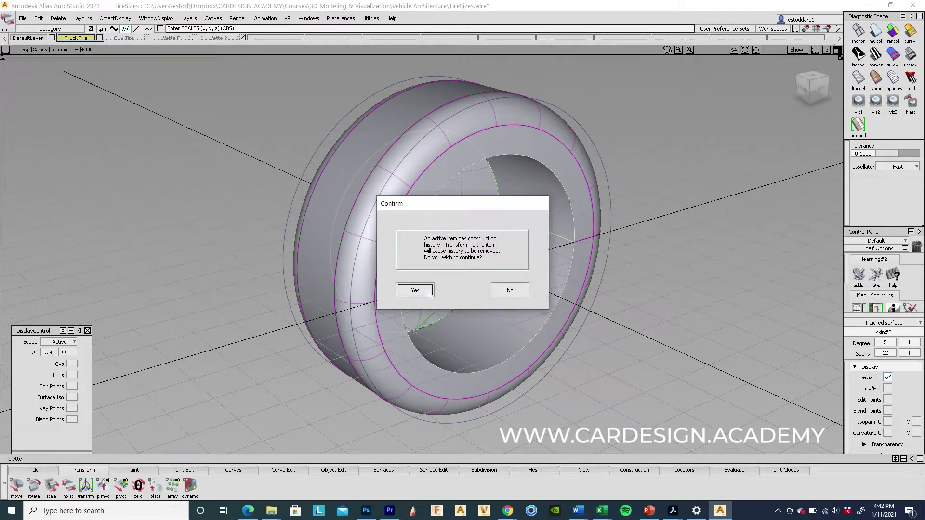
left_click(426, 292)
mouse_move(666, 332)
left_mouse_down()
mouse_move(682, 349)
mouse_move(720, 355)
left_mouse_up()
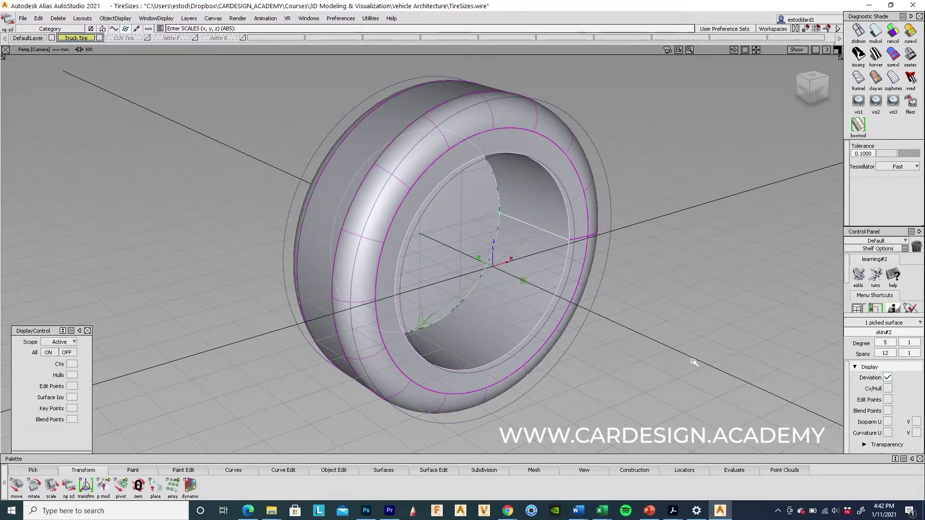
mouse_move(695, 362)
left_mouse_down("alt+shift")
mouse_move(619, 169)
mouse_move(629, 362)
left_mouse_up("alt+shift")
key("ctrl+z")
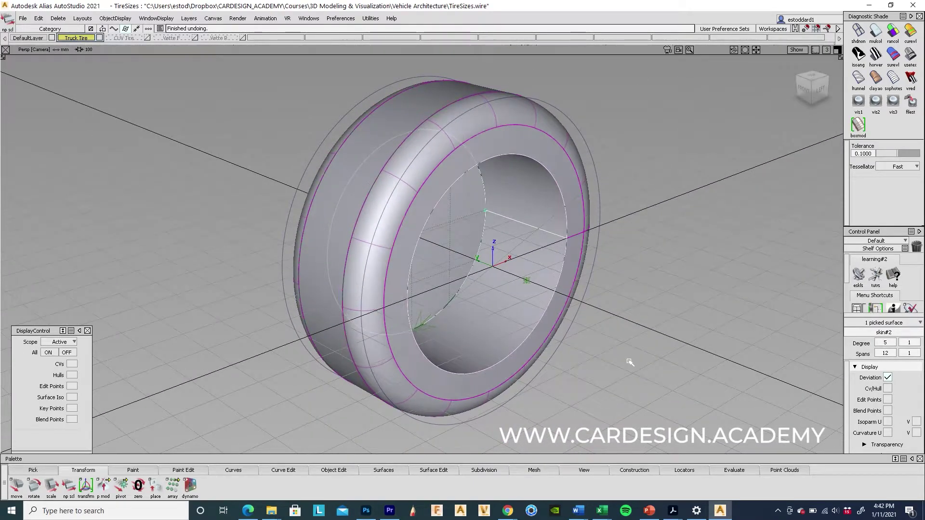
left_click_drag(725, 274, 697, 287, "ctrl+shift")
key("ctrl+z")
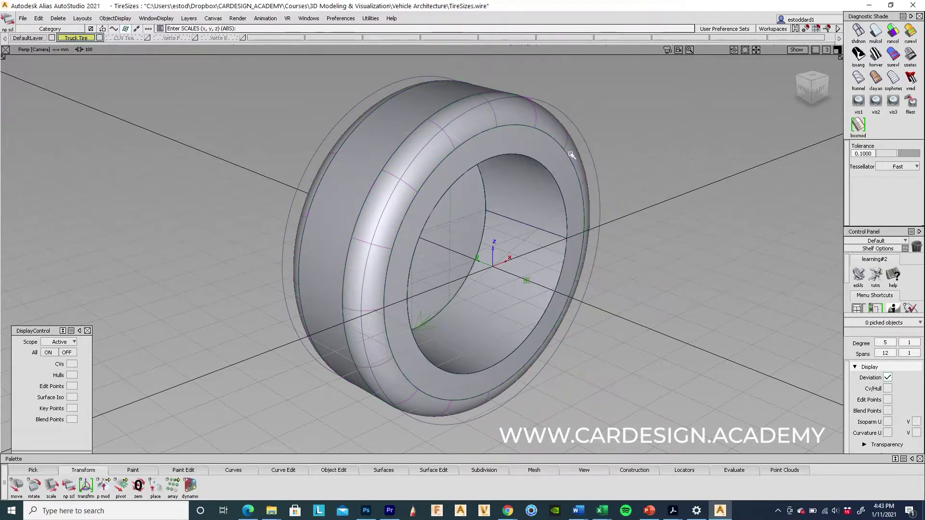
- Delete the construction history from all the tire surfaces and confirm
left_click(636, 195)
left_click_drag(652, 78, 206, 455)
left_click(58, 18)
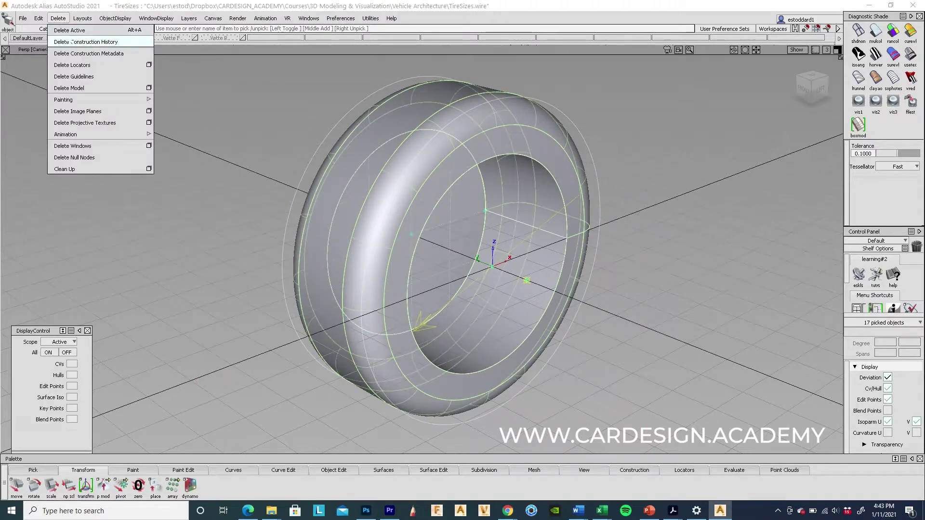
left_click(86, 41)
left_click(416, 286)
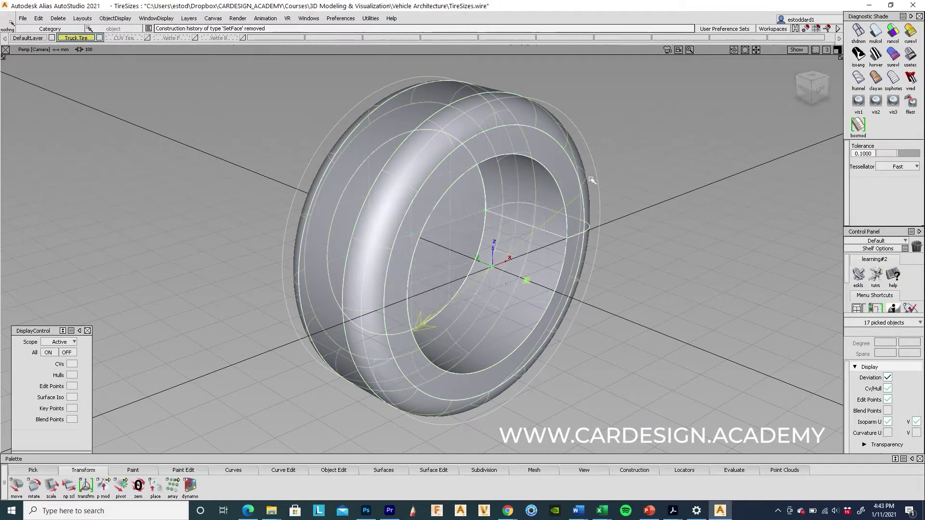
- Pick the inner skin surface again and scale it slightly along Y
left_click(556, 234)
right_click_drag(680, 217, 636, 224, "ctrl+shift")
left_click_drag(647, 230, 645, 230)
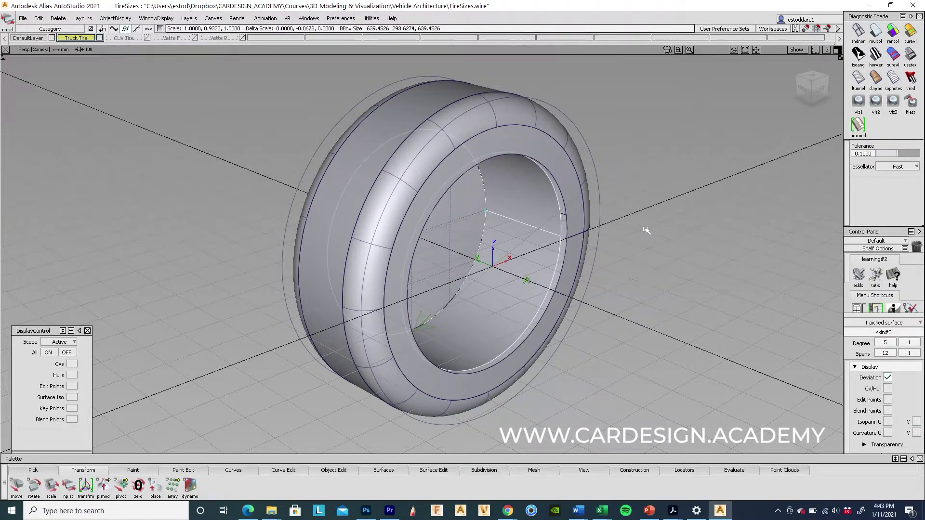
- Delete the inner sidewall skin#3 surface and confirm
left_click(570, 221)
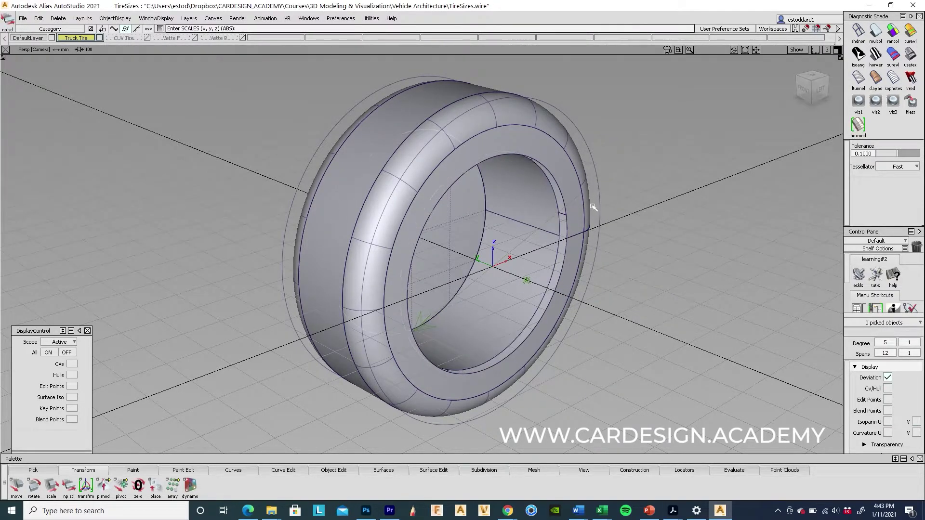
left_click(570, 222)
key("Delete")
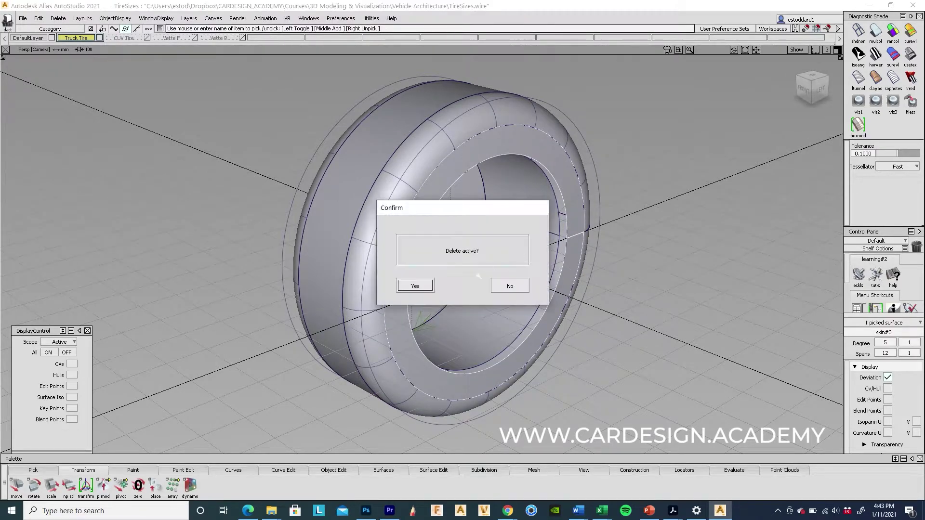
left_click(416, 286)
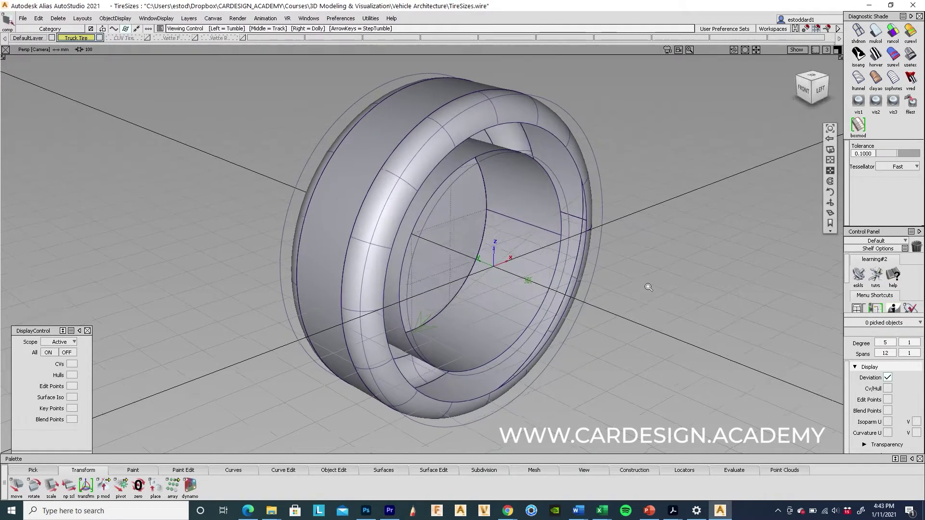
mouse_move(463, 218)
left_mouse_down("alt+shift")
mouse_move(613, 284)
mouse_move(370, 316)
left_mouse_up("alt+shift")
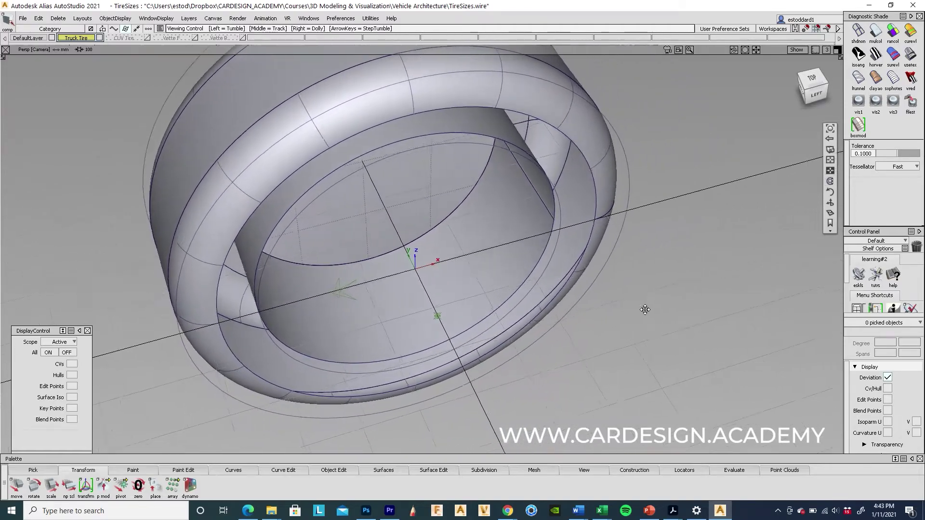
- Draw a short edit-point curve snapped from the fillet edge across the gap to the inner wall edge
left_click(234, 470)
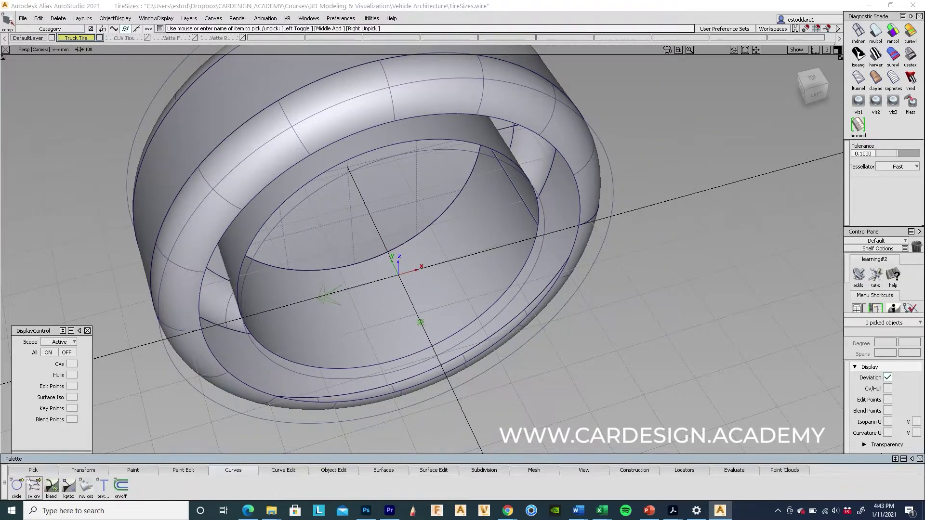
left_click(34, 485)
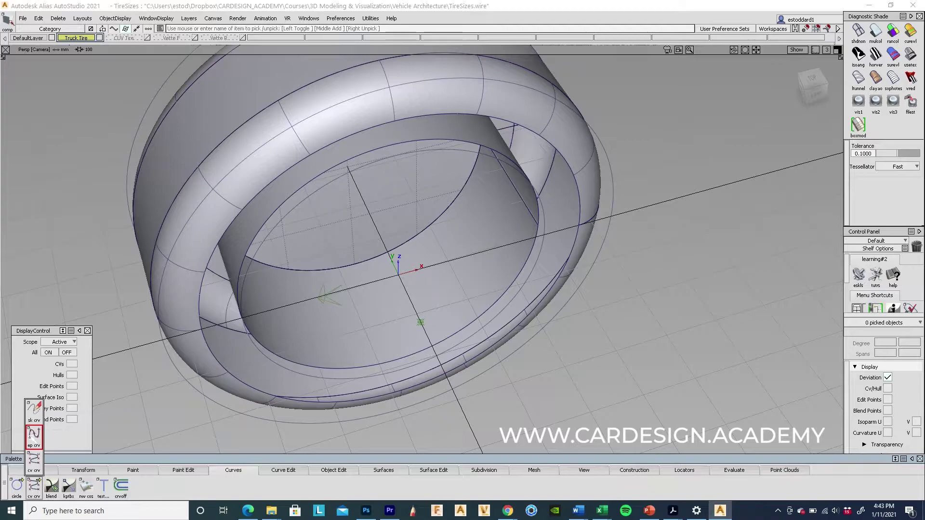
left_click(33, 434)
left_click(592, 220)
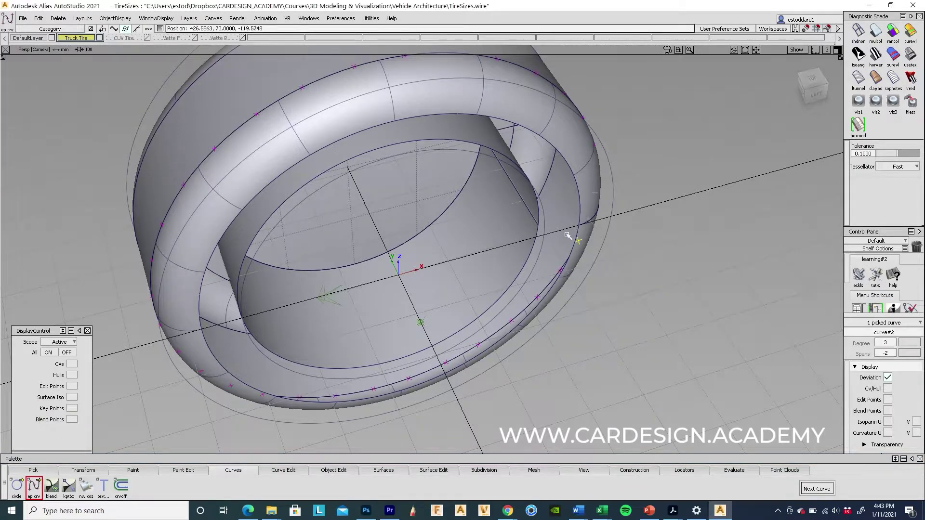
left_click_drag(640, 281, 648, 276, "alt+shift")
left_click(649, 277)
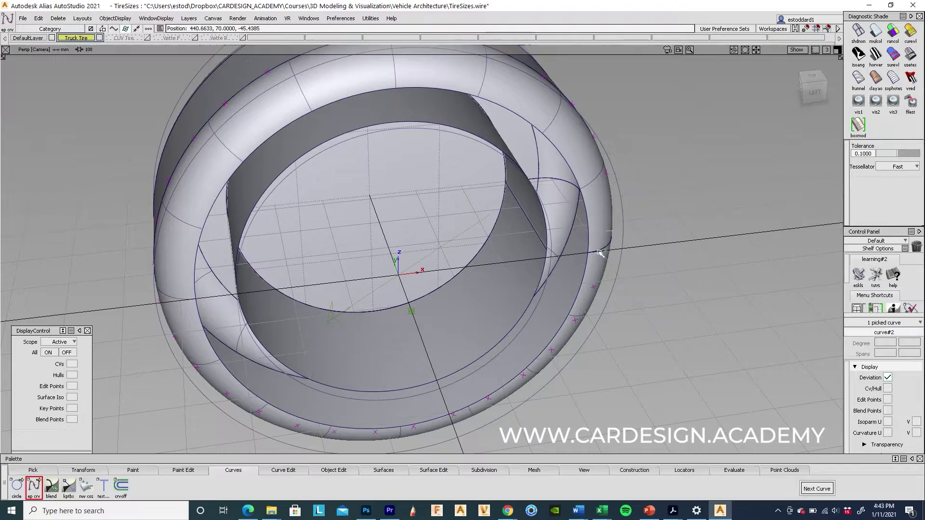
mouse_move(636, 311)
left_mouse_down("alt+shift")
mouse_move(663, 335)
mouse_move(614, 311)
left_mouse_up("alt+shift")
right_click_drag(615, 312, 573, 302, "alt+shift")
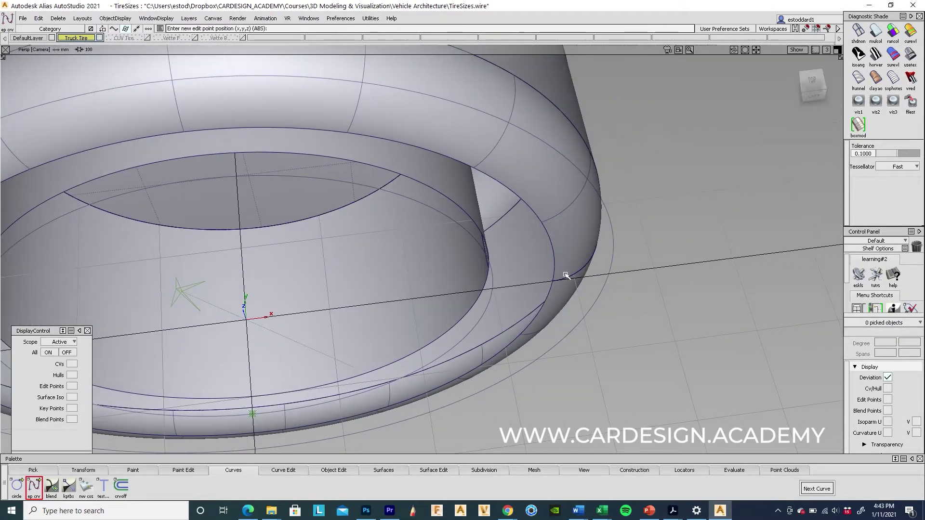
left_click(582, 267)
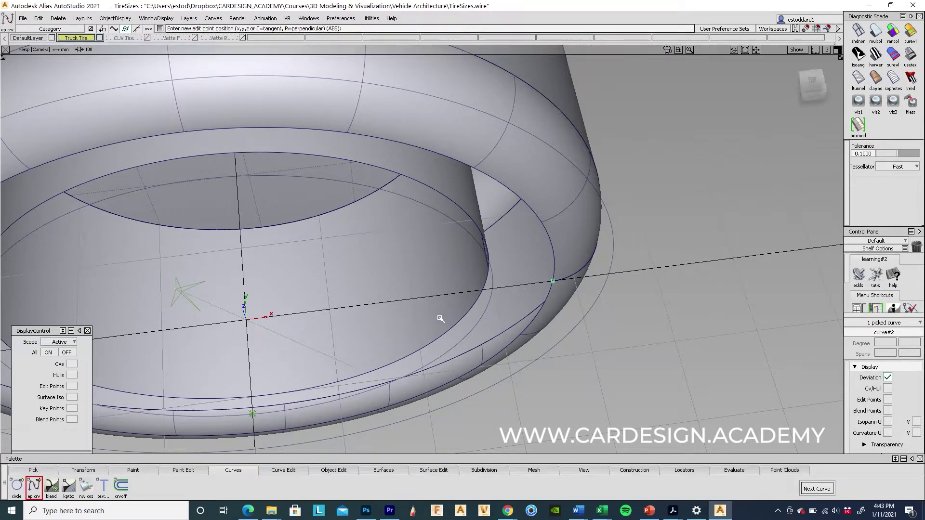
left_click_drag(506, 286, 470, 239, "alt+shift")
left_click(471, 248)
- With grid snap off, pick the bridging curve's middle CVs and move them slightly downward
key("ctrl+n")
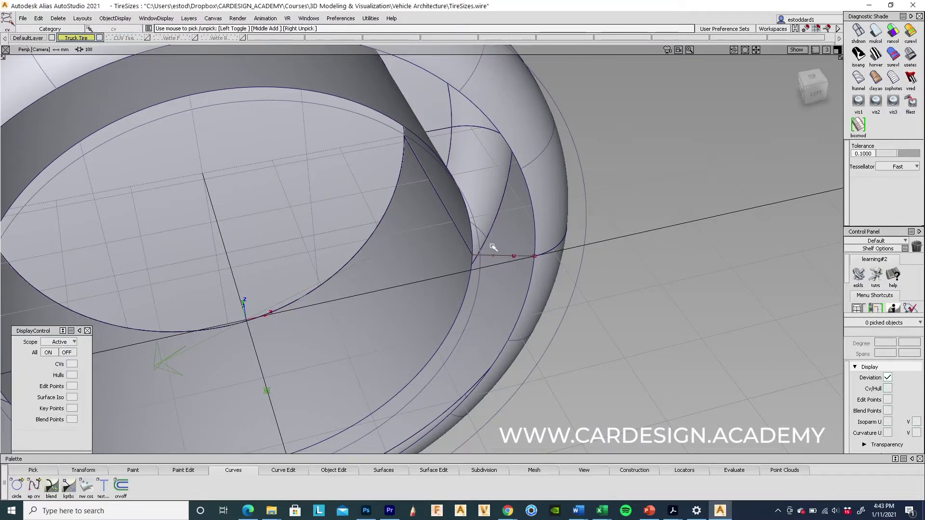
left_click_drag(492, 249, 520, 264)
key("ctrl+z")
left_click(815, 50)
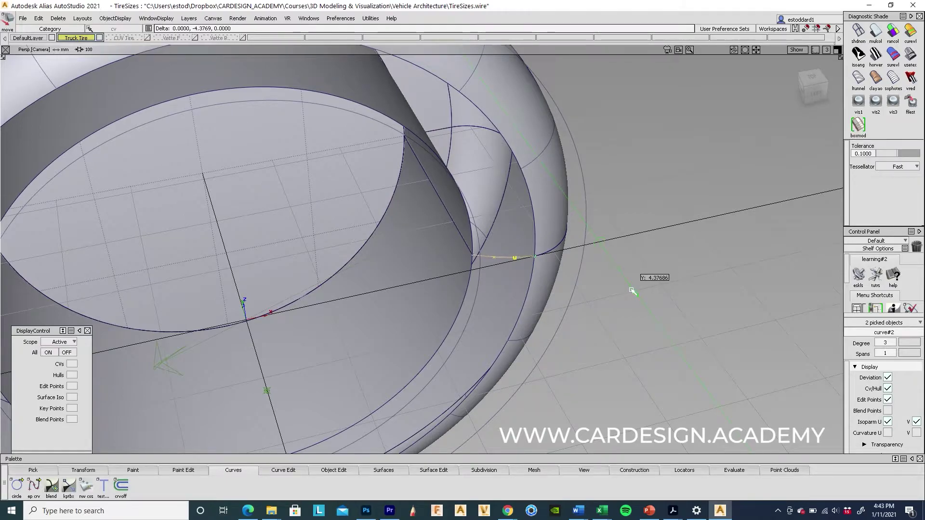
left_click_drag(632, 292, 634, 292)
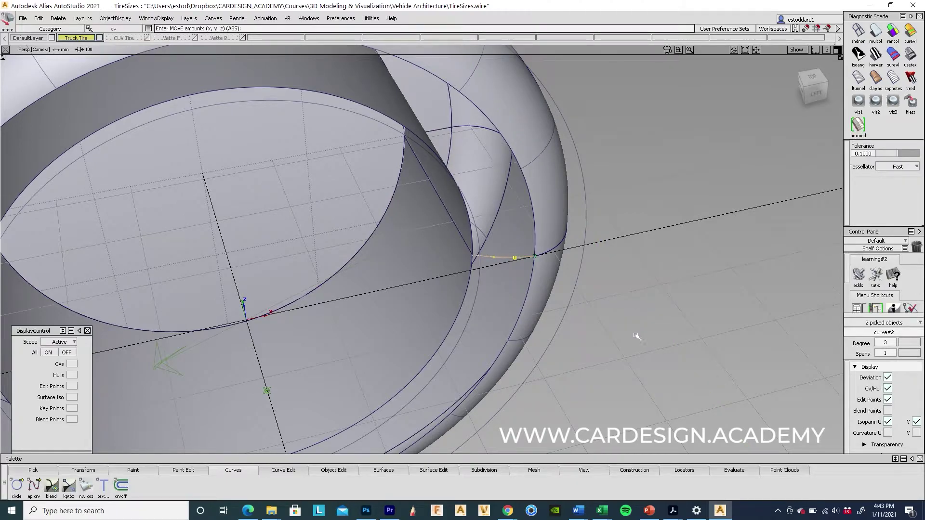
mouse_move(629, 250)
left_mouse_down("ctrl+shift")
mouse_move(628, 275)
mouse_move(599, 327)
left_mouse_up("ctrl+shift")
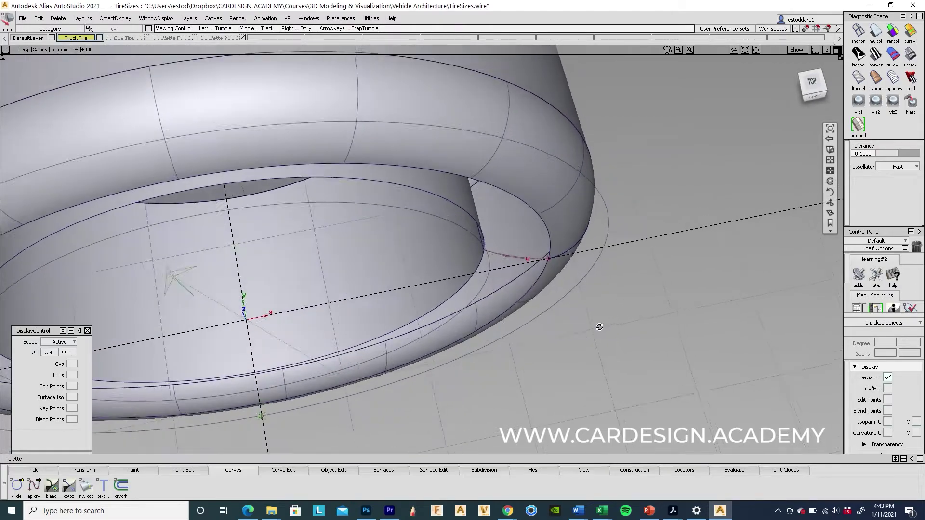
right_click_drag(599, 326, 645, 290, "alt+shift")
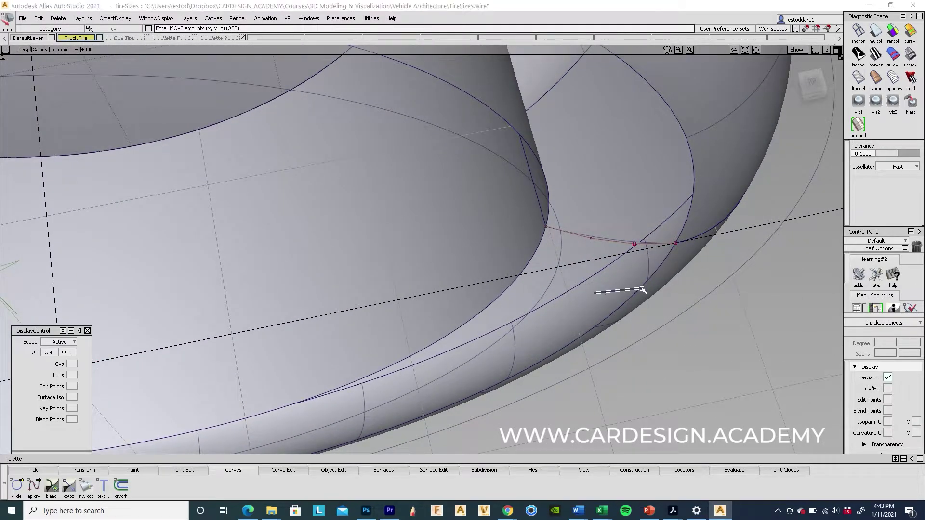
- Return to object picking and select the new short curve#2, viewing the whole tire ring
left_click_drag(646, 290, 601, 292, "ctrl+shift")
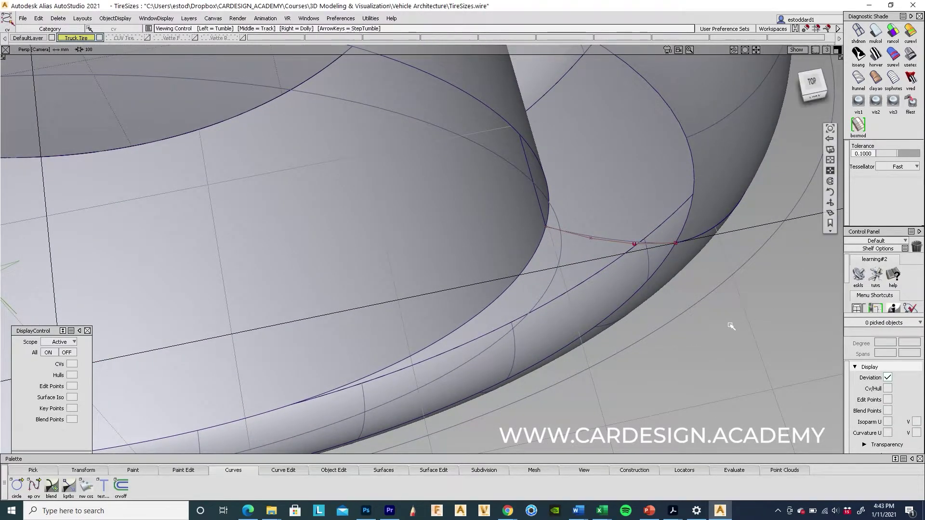
left_click(585, 232)
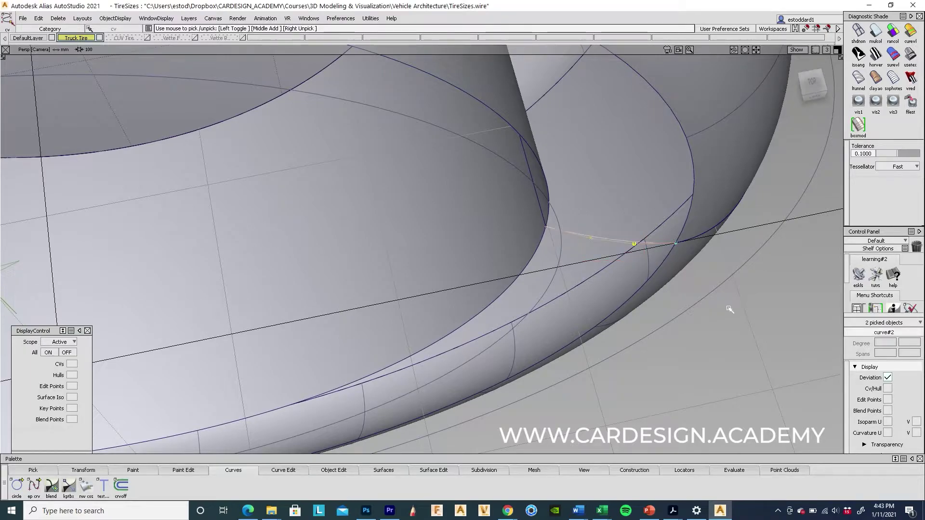
left_click_drag(748, 329, 726, 330, "alt+shift")
right_click_drag(725, 329, 578, 331, "alt+shift")
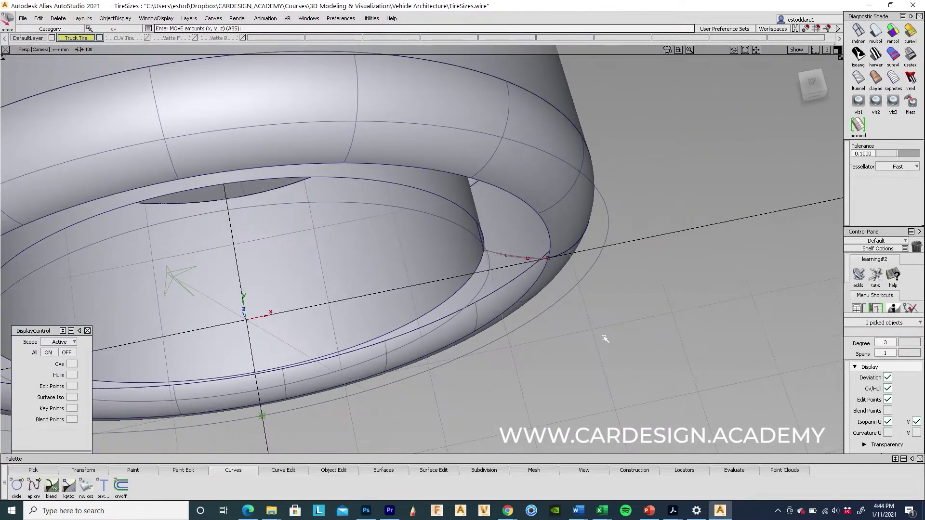
left_click_drag(592, 331, 520, 333, "alt+shift")
right_click_drag(519, 333, 550, 335, "alt+shift")
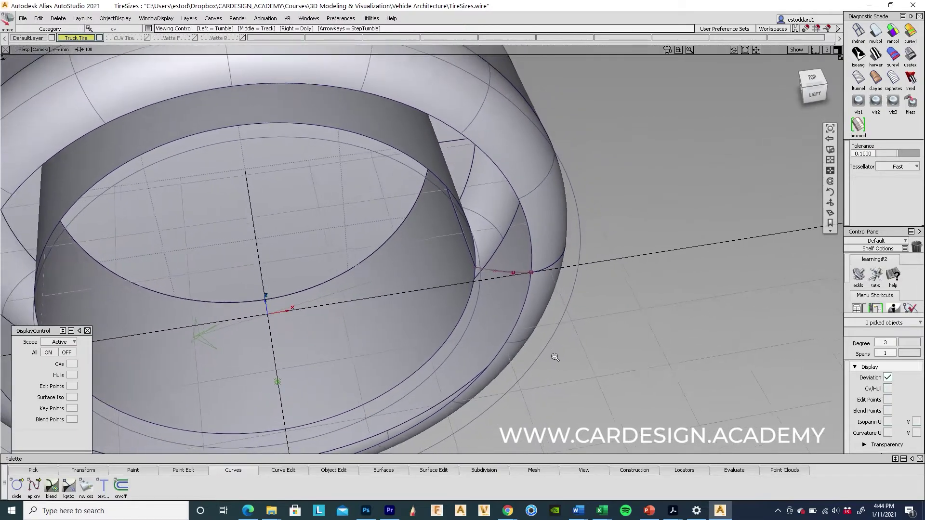
mouse_move(550, 337)
left_mouse_down("alt+shift")
mouse_move(581, 342)
mouse_move(557, 318)
left_mouse_up("alt+shift")
left_click(523, 250)
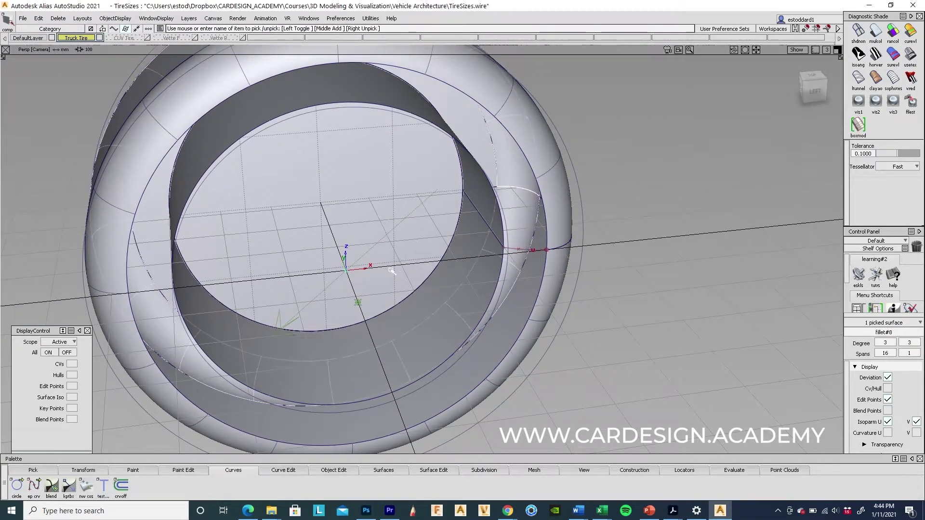
left_click(538, 258)
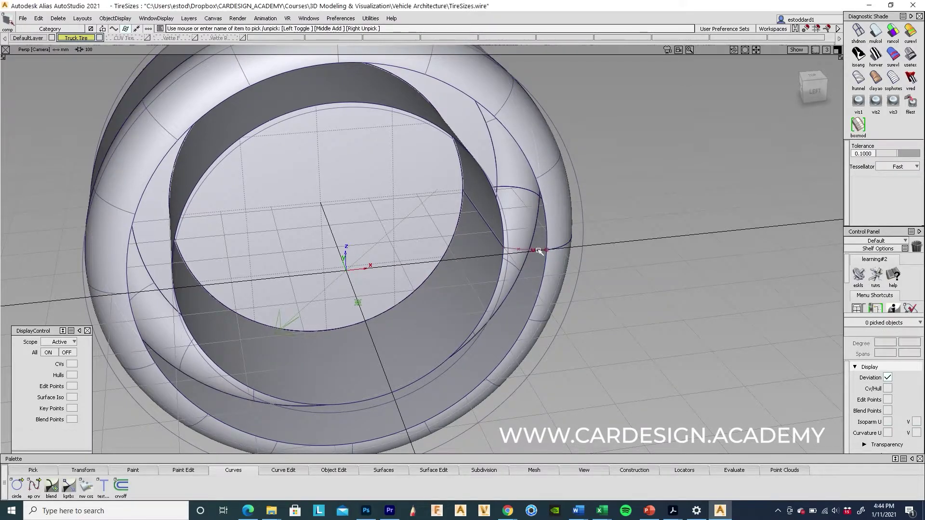
left_click(541, 252)
left_click_drag(618, 336, 592, 319, "alt+shift")
- With grid snap back on, Revolve the small profile curve around the Y axis into a ring surface
left_click(84, 470)
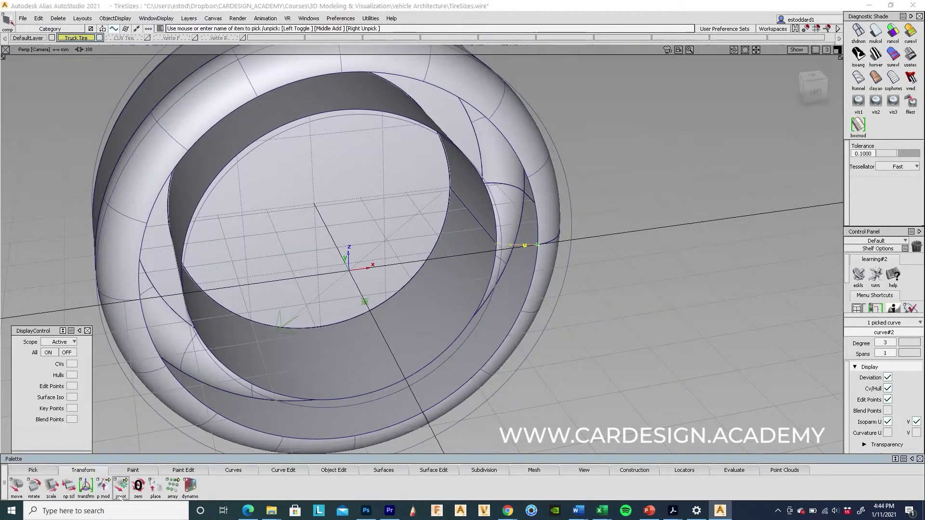
left_click(816, 31)
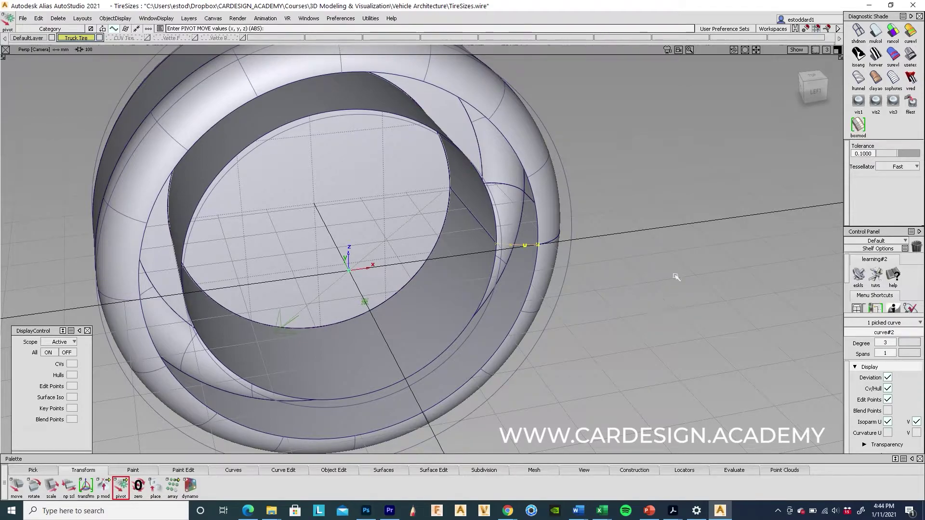
left_click(383, 471)
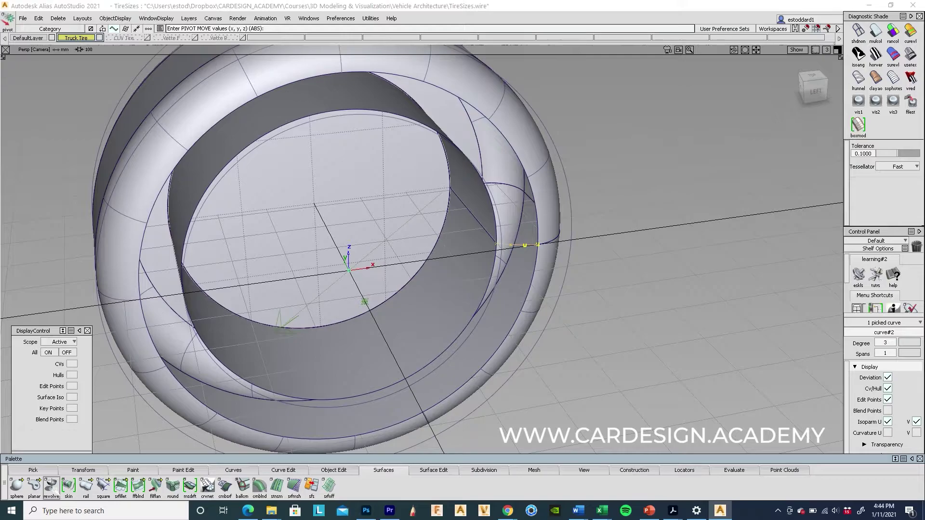
double_click(51, 484)
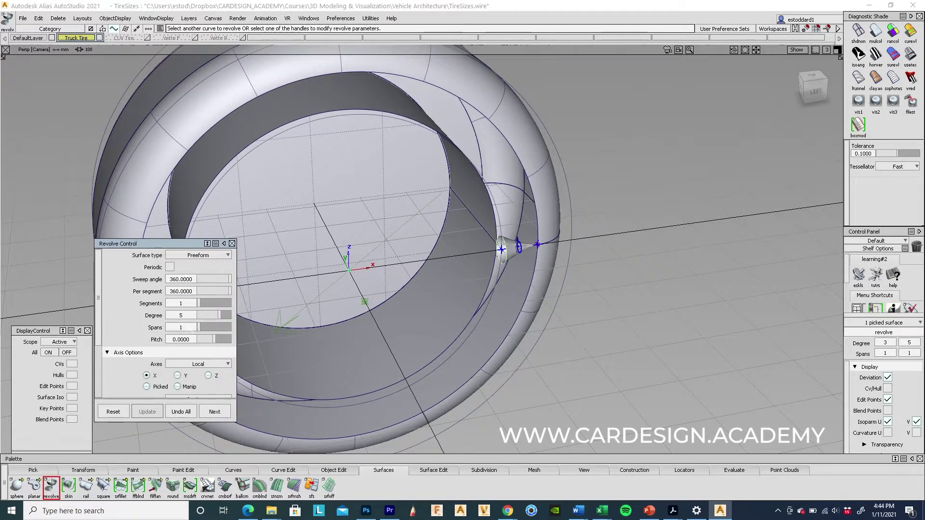
left_click(176, 377)
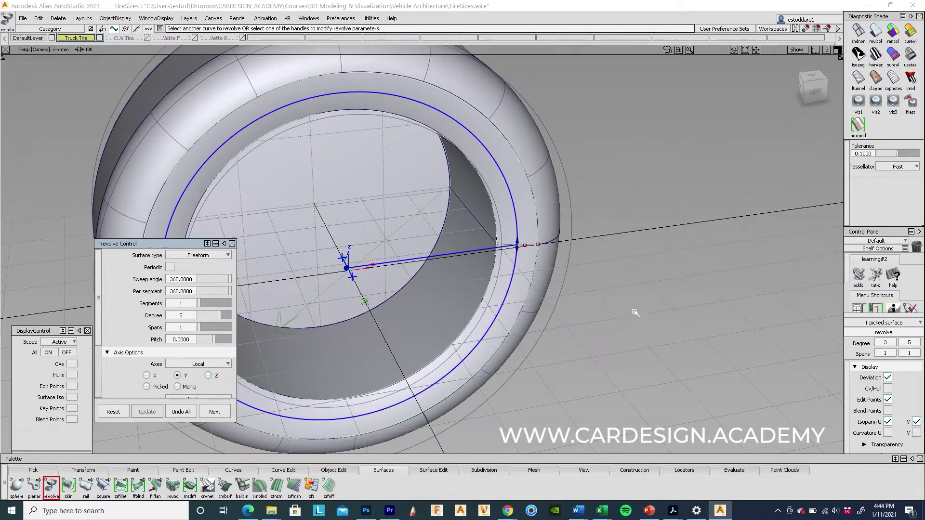
left_click_drag(602, 392, 592, 289, "alt+shift")
key("Escape")
- Select the two curves, undo the previous step and start the Move transform
left_click(582, 252)
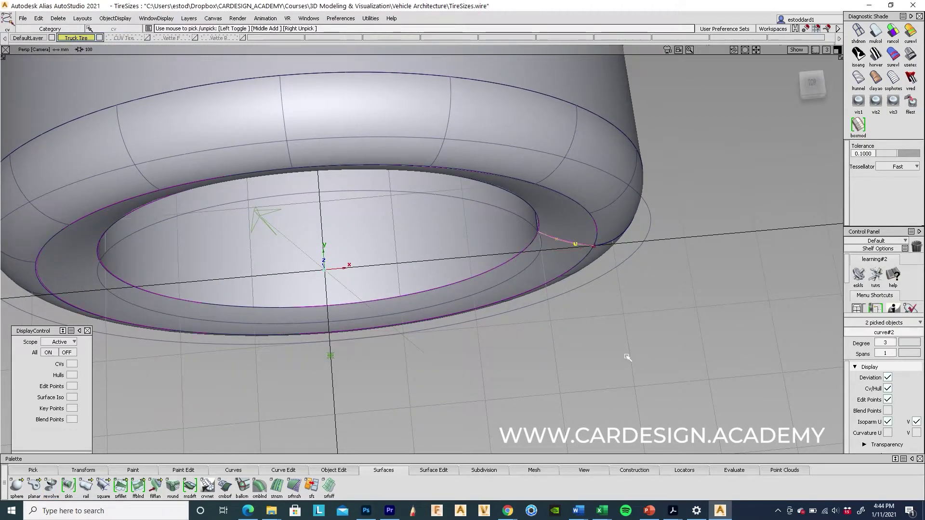
key("ctrl+z")
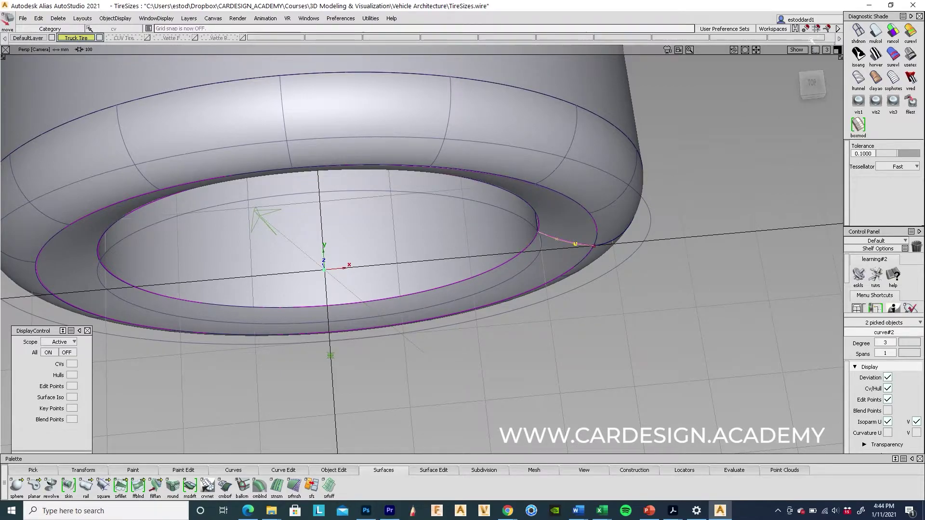
key("ctrl+m")
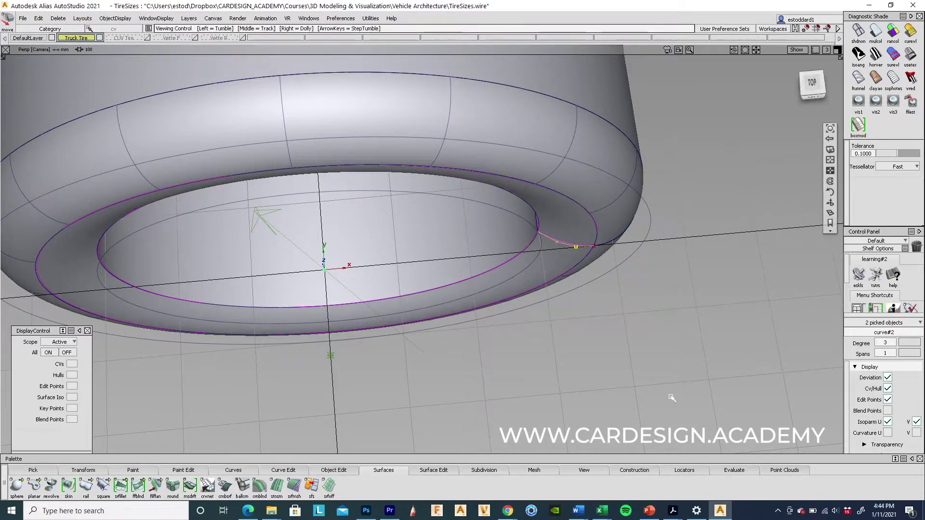
left_click_drag(679, 329, 649, 379, "alt+shift")
- Align curve#2 to the fillet#7 edge with G1 tangent continuity
left_click(649, 378)
mouse_move(648, 378)
right_mouse_down("alt+shift")
mouse_move(609, 325)
mouse_move(579, 304)
right_mouse_up("alt+shift")
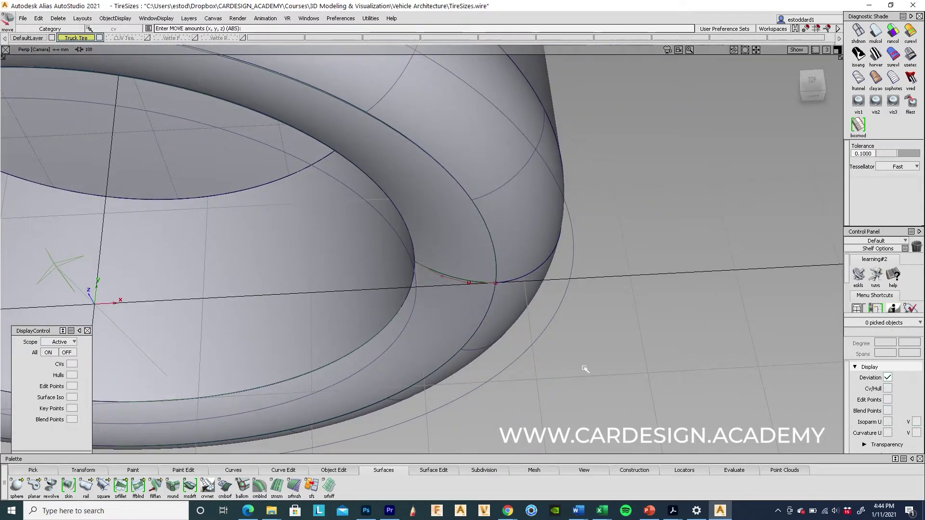
mouse_move(585, 367)
right_mouse_down("alt+shift")
mouse_move(593, 351)
mouse_move(565, 318)
mouse_move(583, 340)
right_mouse_up("alt+shift")
left_click(333, 470)
double_click(85, 489)
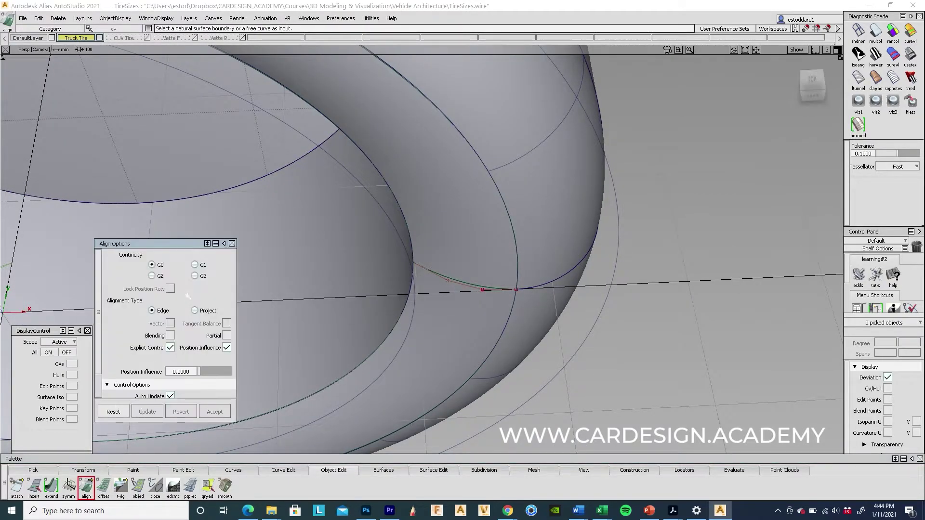
left_click(195, 265)
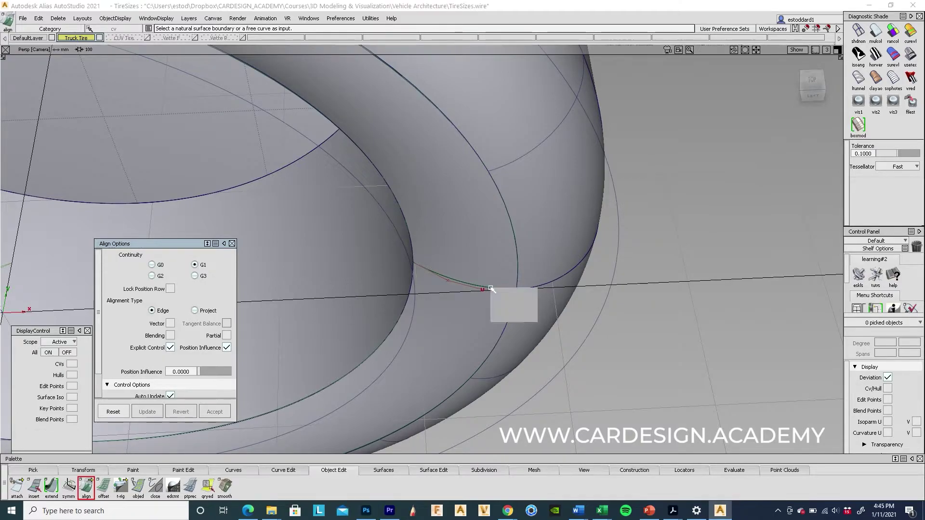
left_click_drag(489, 289, 531, 317)
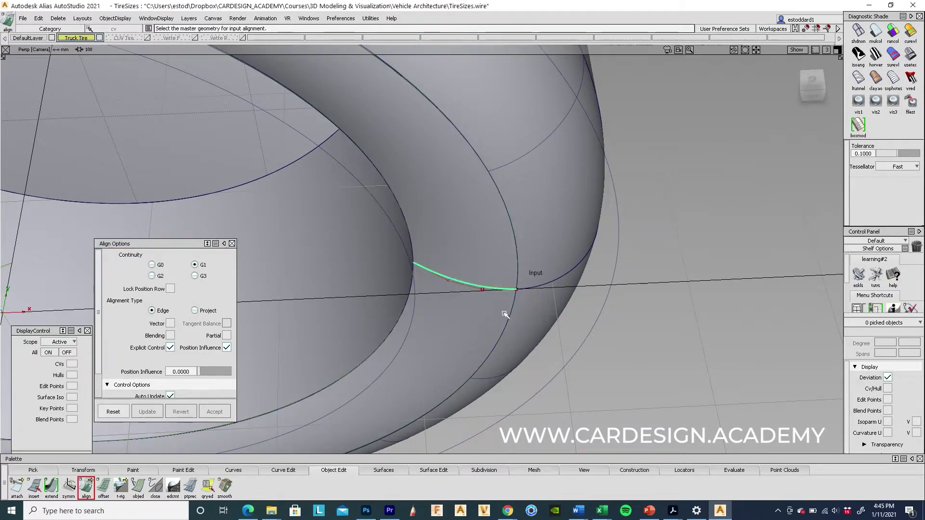
left_click(535, 286)
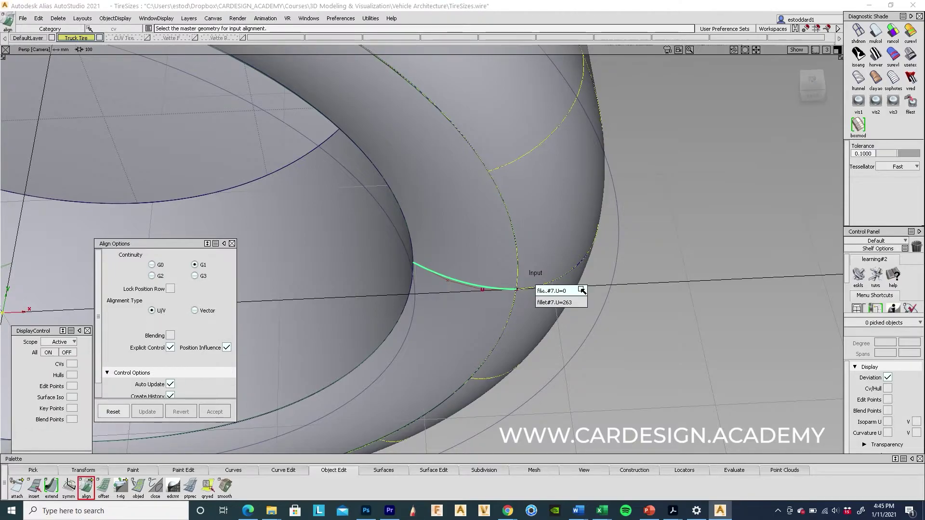
left_click(554, 302)
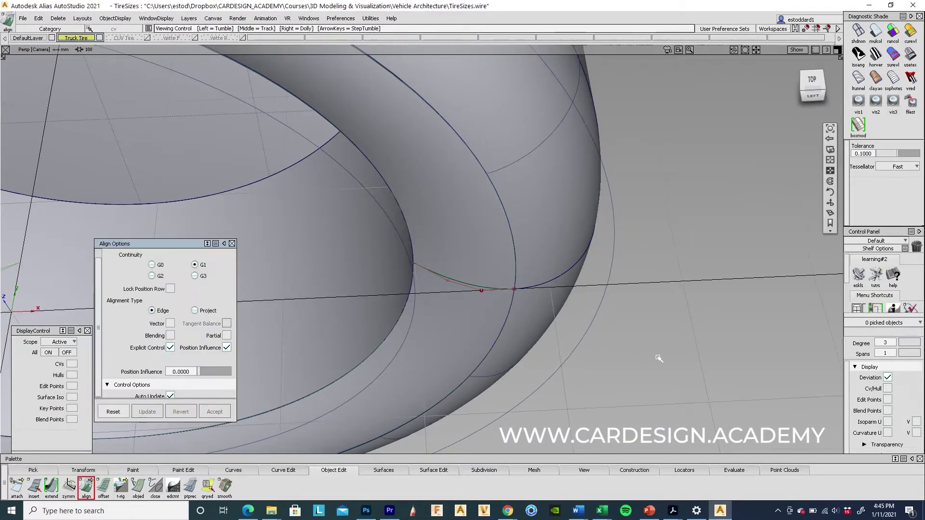
- Inspect the shaded tire with wireframe lines hidden, then show them again
left_click_drag(565, 331, 501, 302, "alt+shift")
right_click_drag(502, 301, 535, 333, "alt+shift")
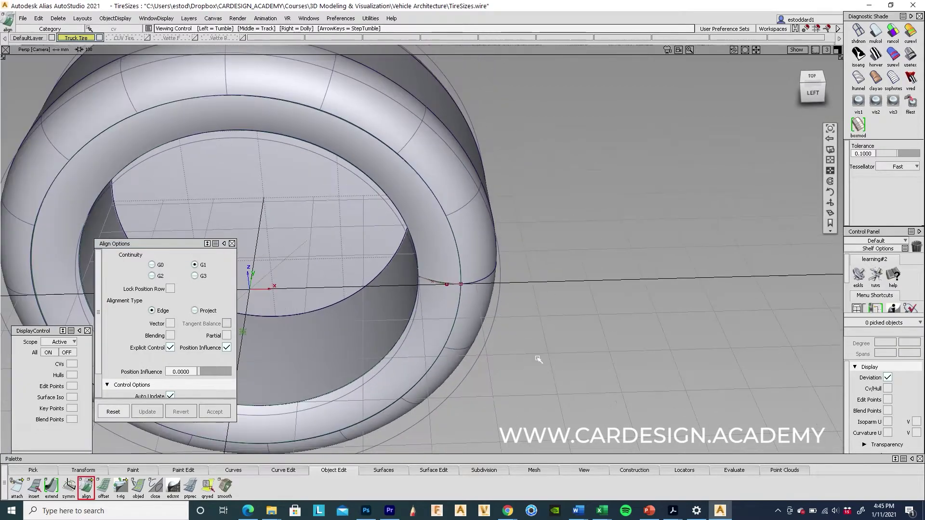
left_click_drag(535, 333, 649, 363, "alt+shift")
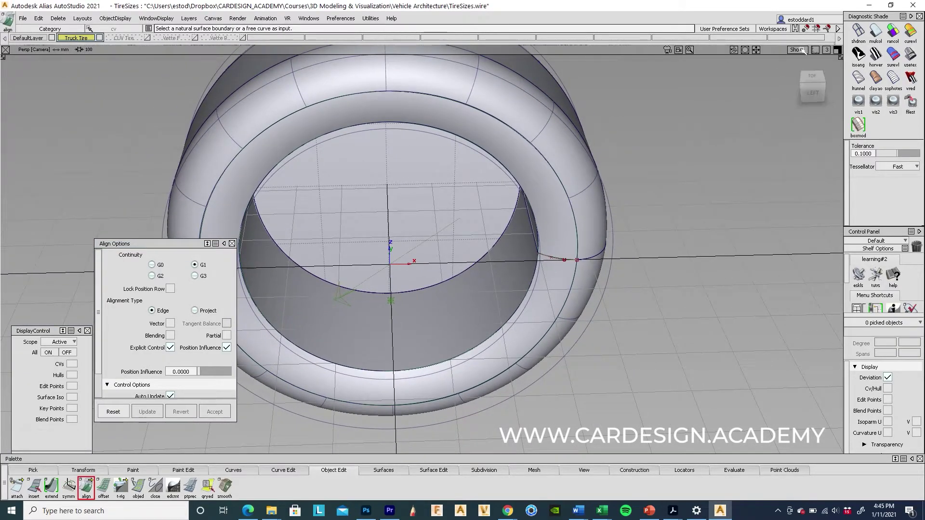
left_click(797, 50)
left_click(787, 80)
left_click_drag(699, 278, 650, 289, "alt+shift")
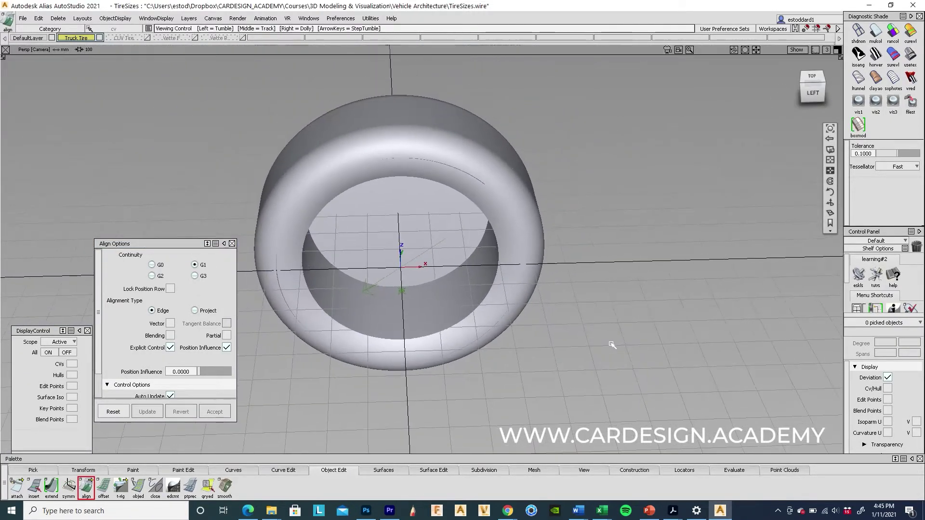
mouse_move(611, 343)
left_mouse_down("alt+shift")
mouse_move(715, 288)
mouse_move(796, 57)
left_mouse_up("alt+shift")
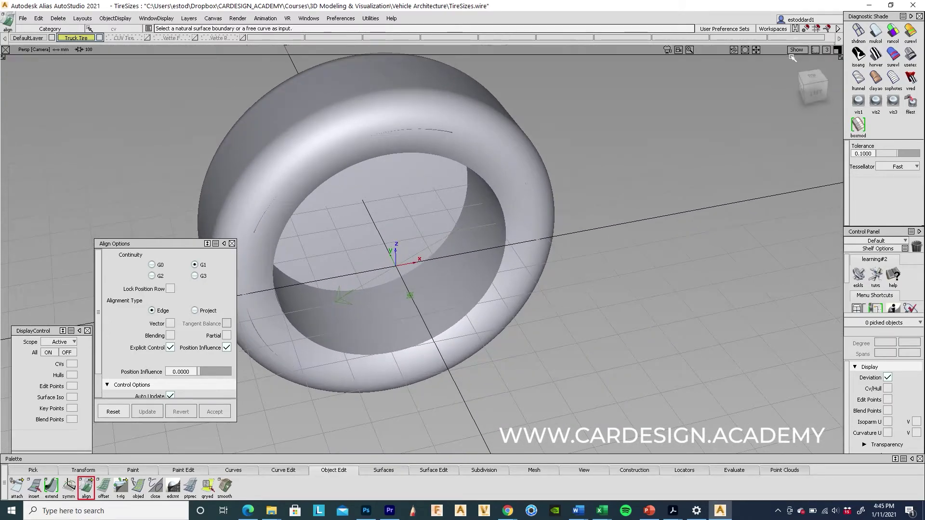
left_click(796, 50)
left_click(786, 84)
mouse_move(709, 217)
left_mouse_down("alt+shift")
mouse_move(672, 184)
mouse_move(736, 229)
mouse_move(758, 221)
left_mouse_up("alt+shift")
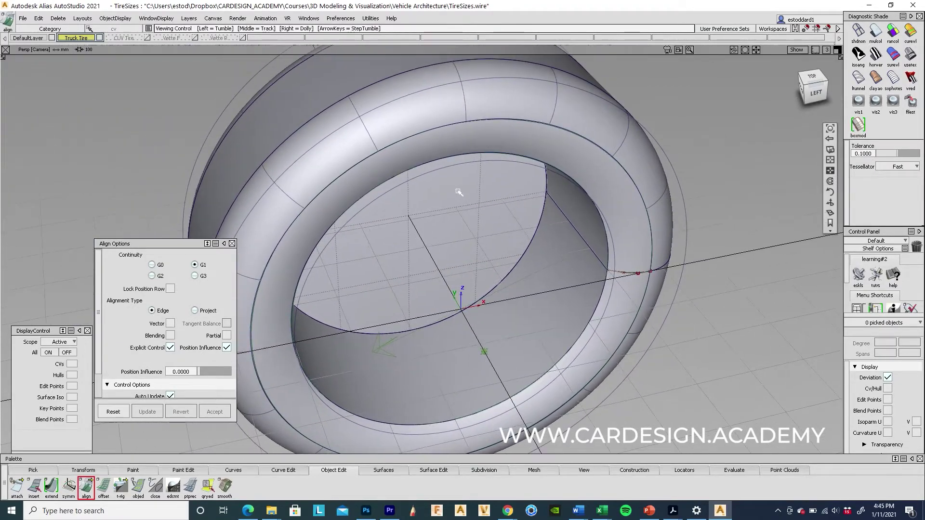
- Delete the revolved ring surface and confirm
left_click(615, 230)
key("Delete")
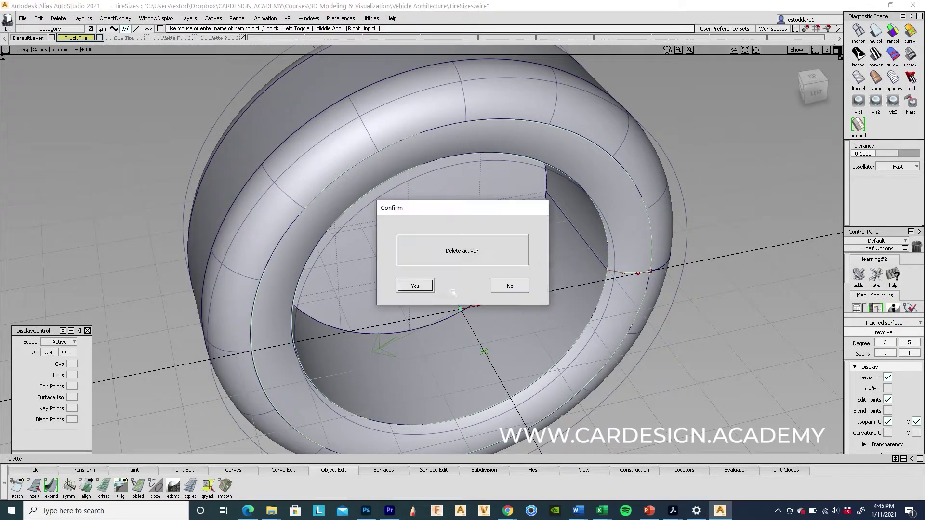
left_click(416, 285)
left_click_drag(463, 253, 507, 238, "alt+shift")
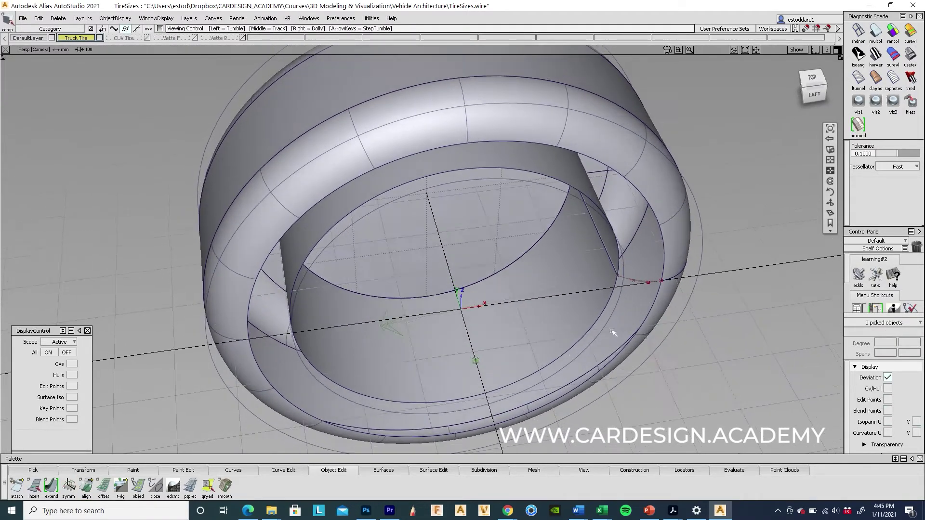
- Duplicate the fillet's inner edge as a new curve with Duplicate Curve
left_click(283, 470)
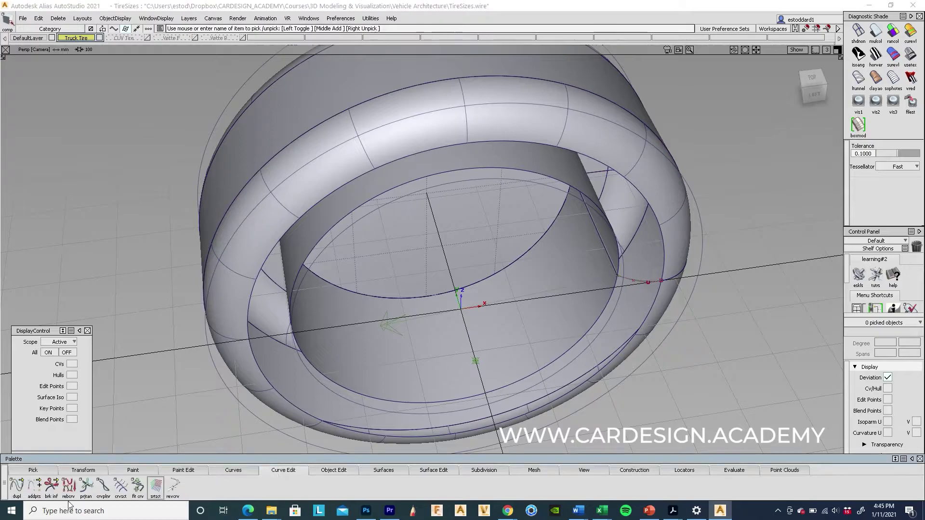
double_click(17, 486)
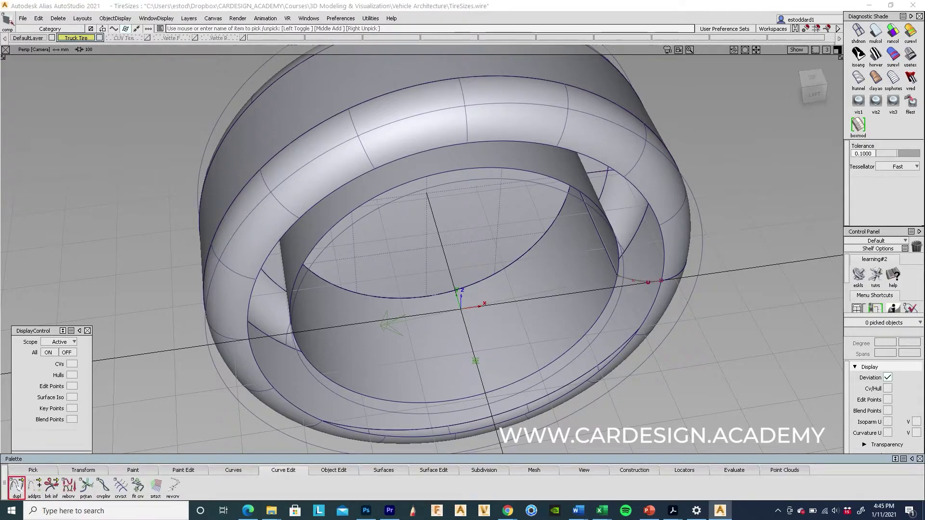
left_click(644, 197)
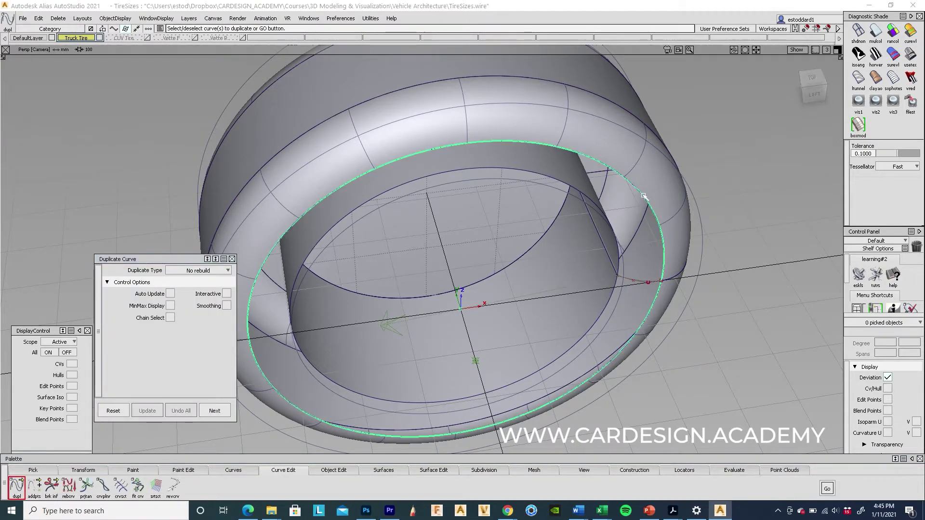
left_click(826, 203)
- Scale the duplicated edge curve down slightly inside the tire ring
left_click(759, 347, "ctrl+shift")
left_click(762, 349, "ctrl+shift")
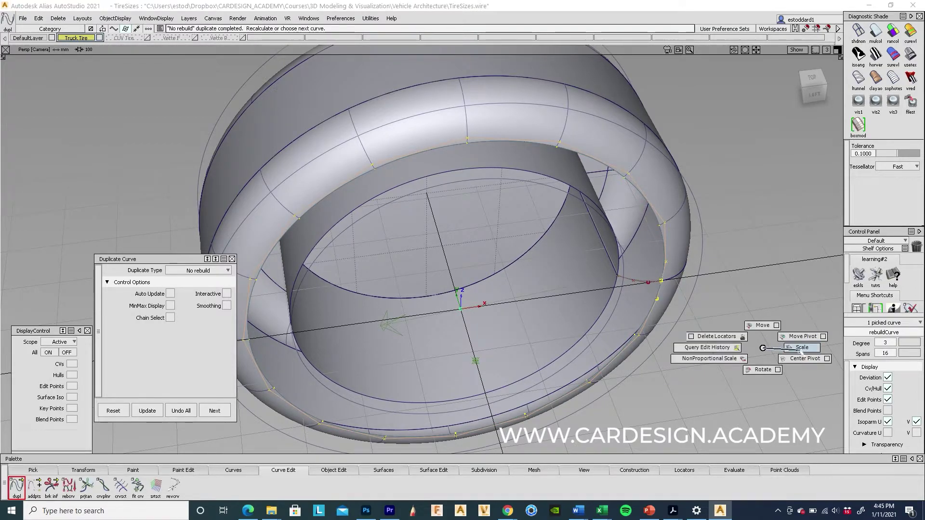
left_click(800, 348)
left_click_drag(802, 351, 787, 350)
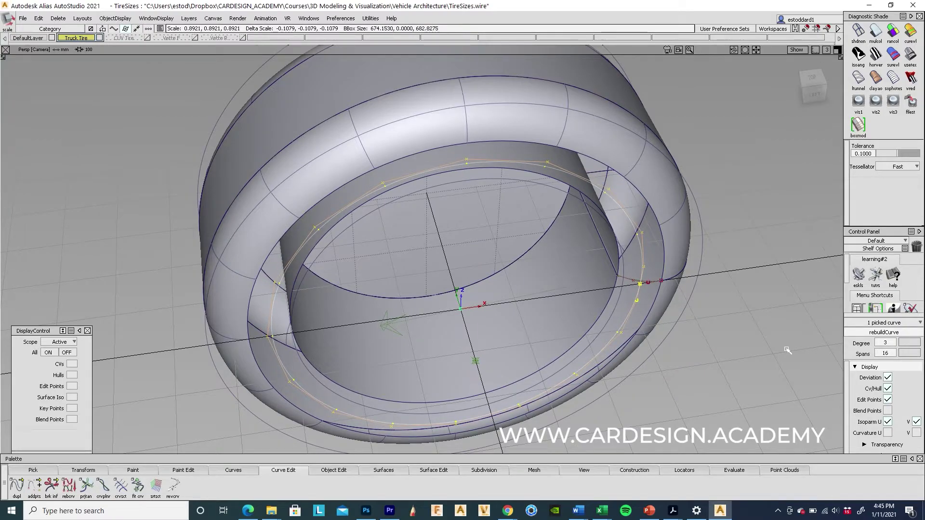
left_click_drag(788, 351, 711, 405, "alt+shift")
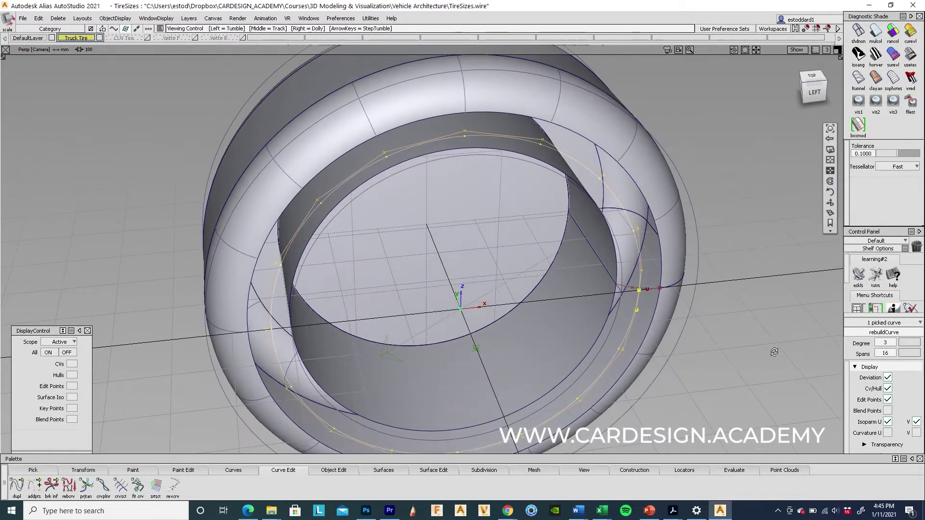
- Skin from the inner edge curve through four successive sidewall curves to form the inner rim lip
left_click(701, 401)
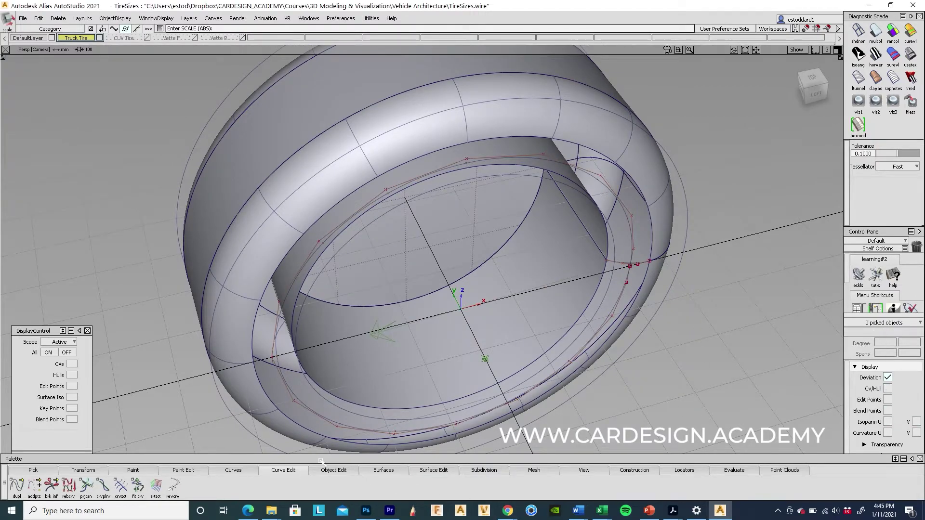
left_click(383, 470)
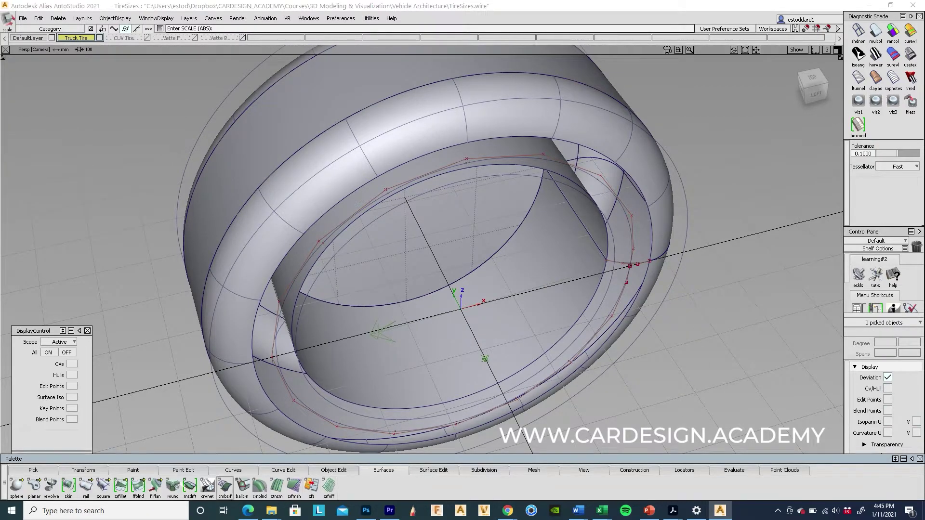
double_click(69, 484)
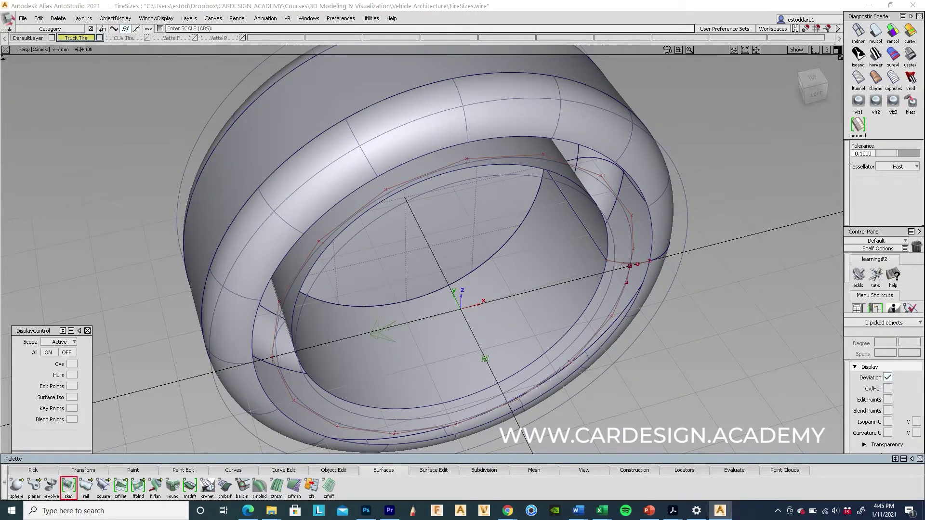
left_click(594, 150)
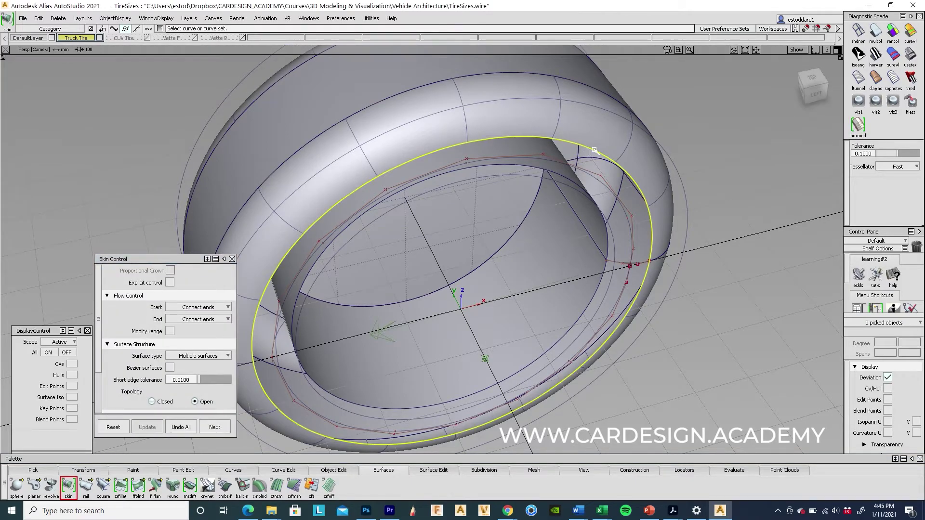
left_click(605, 183)
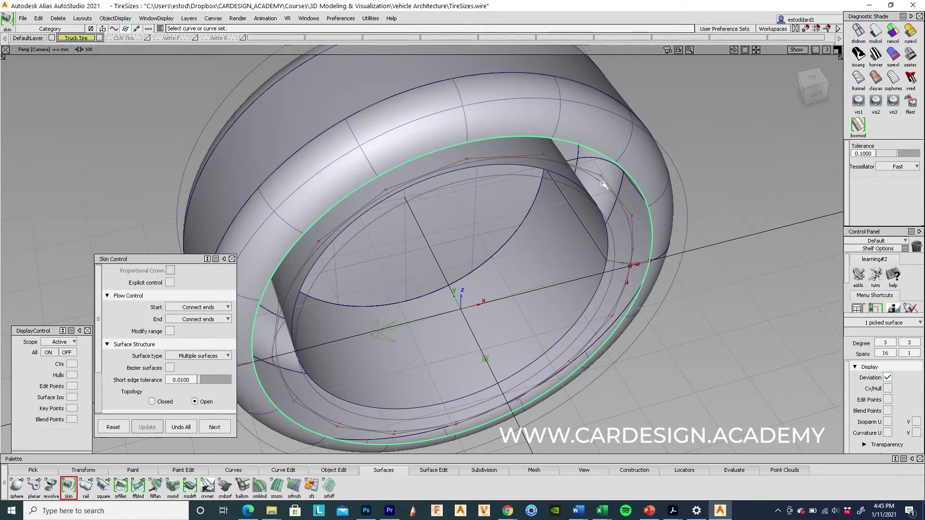
left_click(573, 189)
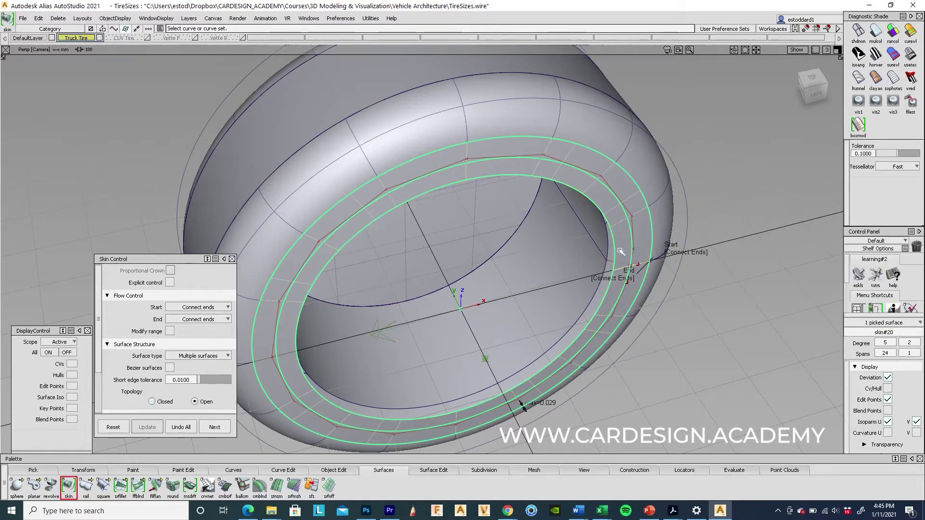
left_click(611, 231)
left_click(607, 250)
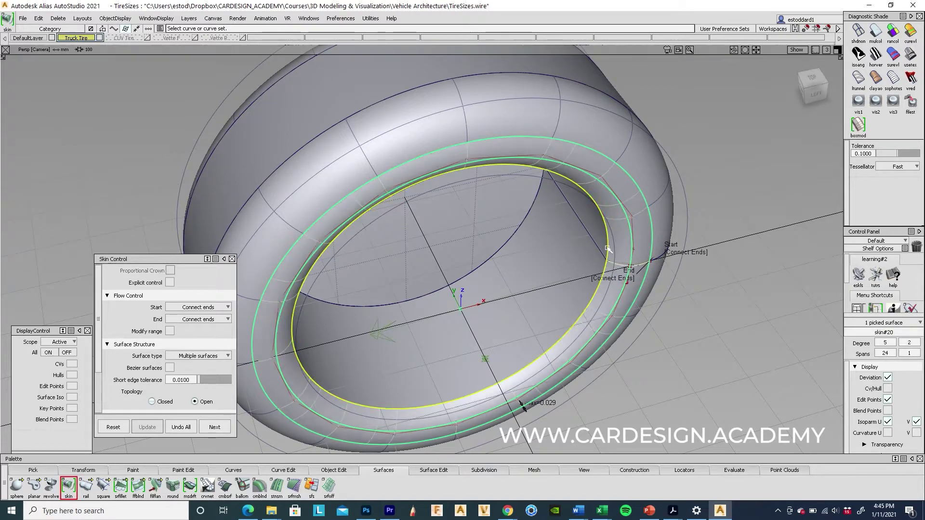
mouse_move(549, 289)
left_mouse_down("alt+shift")
mouse_move(600, 284)
mouse_move(692, 302)
mouse_move(716, 325)
left_mouse_up("alt+shift")
key("ctrl+shift+p")
- Scale the inner sidewall curve to about 0.9, accepting the construction history warning
middle_click(704, 361, "ctrl+shift")
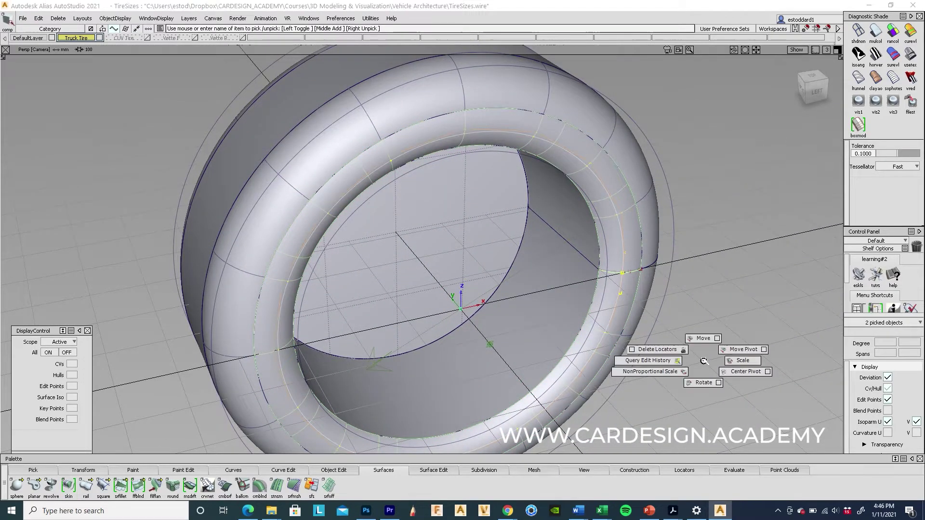
middle_click_drag(704, 360, 741, 360, "ctrl+shift")
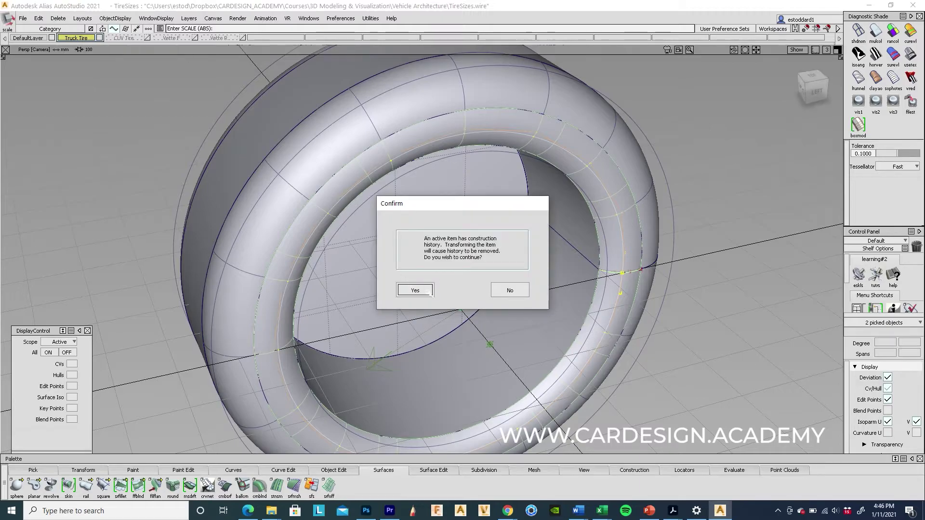
left_click(509, 290)
key("ctrl+shift+p")
left_click(629, 245)
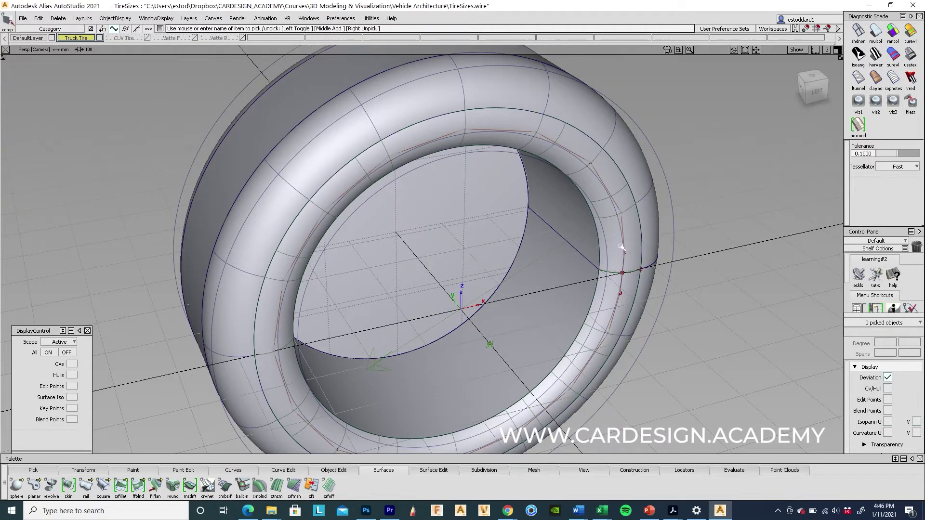
left_click(621, 245)
middle_click_drag(708, 264, 750, 265, "ctrl+shift")
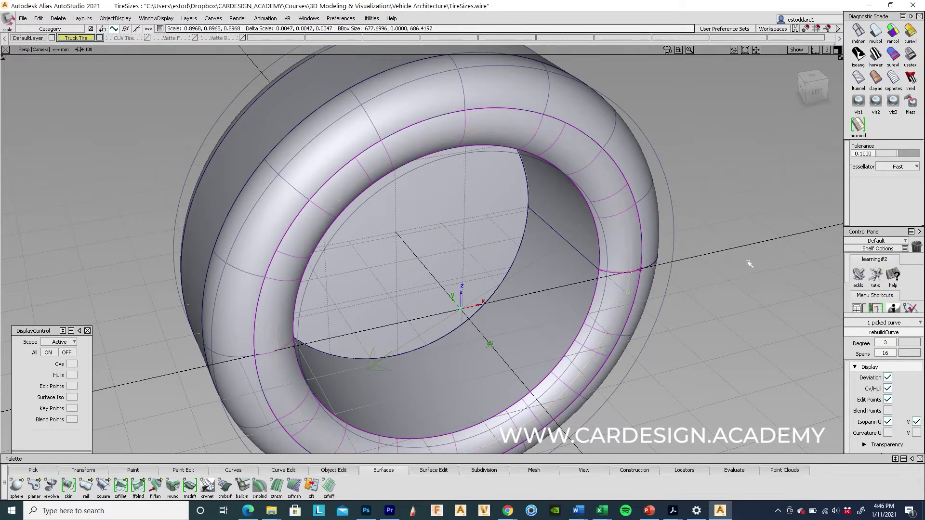
mouse_move(748, 263)
left_mouse_down("alt+shift")
mouse_move(698, 364)
mouse_move(590, 96)
mouse_move(506, 217)
left_mouse_up("alt+shift")
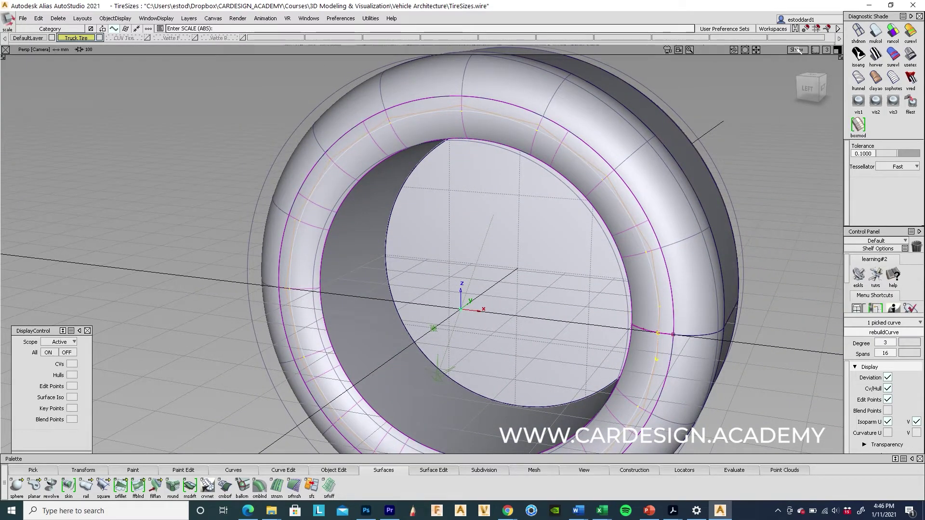
- Check the tire with curves and wireframe hidden via Show > Model, then display them again
left_click(797, 49)
left_click(767, 83)
left_click_drag(650, 290, 802, 189, "alt+shift")
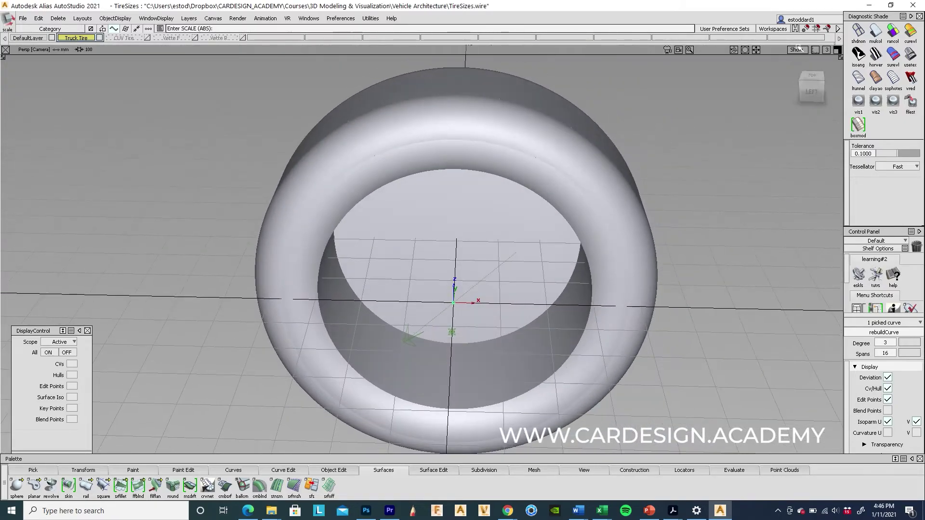
left_click(797, 49)
left_click(770, 83)
left_click_drag(506, 254, 680, 210, "alt+shift")
left_click(680, 209)
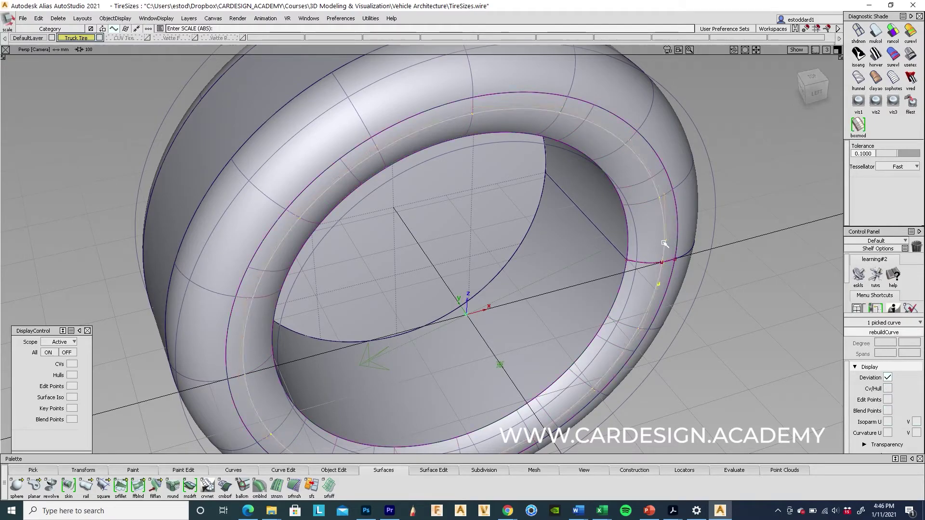
- Move the picked curve about 2.8 units along Y and hide all curves and control points
left_click_drag(764, 342, 781, 370, "ctrl+shift")
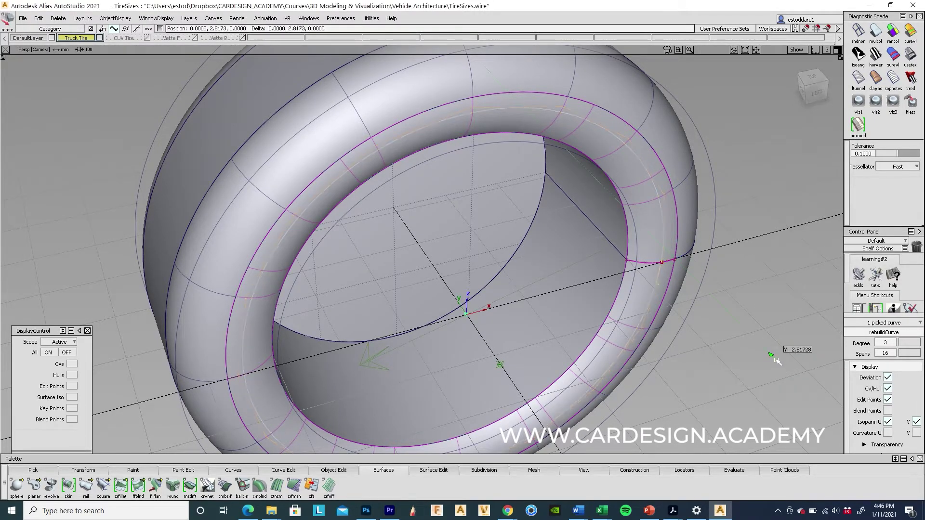
left_click(796, 49)
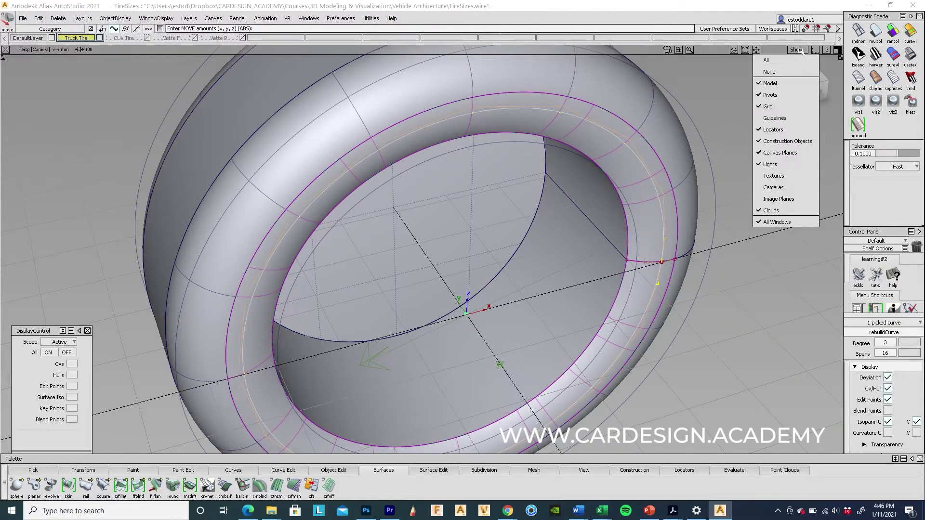
left_click(766, 72)
right_click_drag(651, 218, 614, 189, "alt+shift")
mouse_move(614, 189)
left_mouse_down("alt+shift")
mouse_move(492, 102)
mouse_move(665, 210)
left_mouse_up("alt+shift")
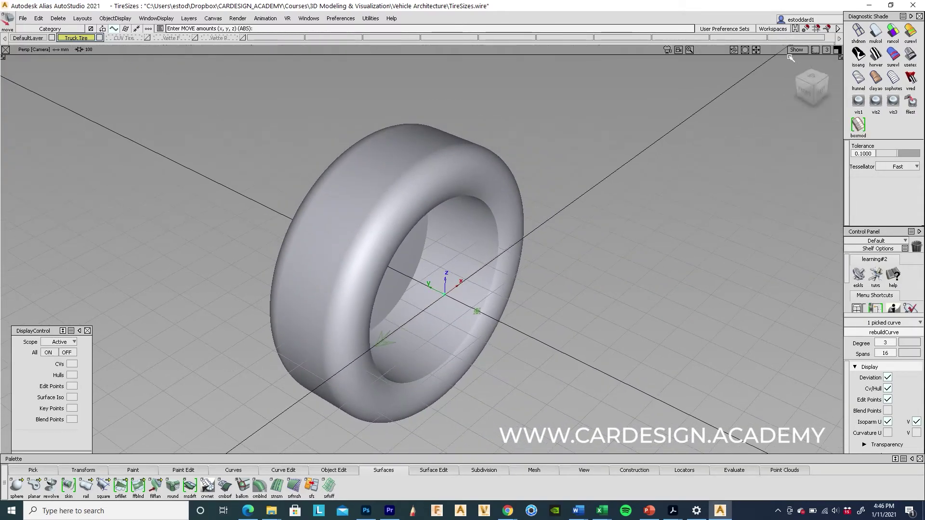
- Show the curves and isoparm wireframe again and deselect the curve
left_click(796, 49)
left_click(766, 73)
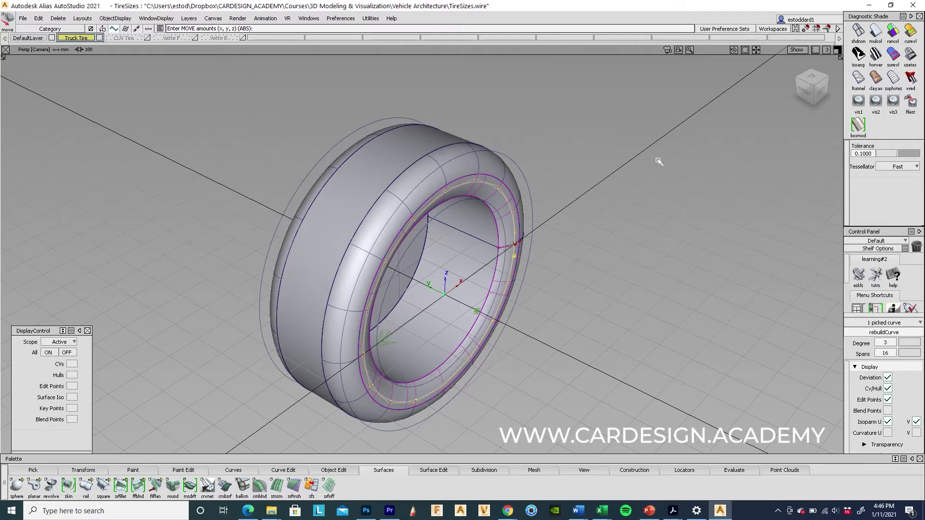
key("shift+alt")
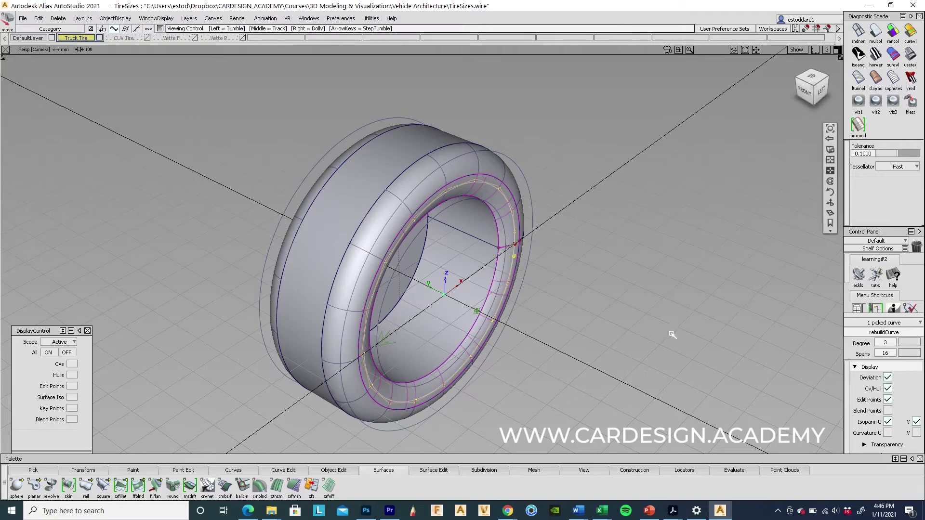
left_click_drag(636, 337, 337, 280, "alt+shift")
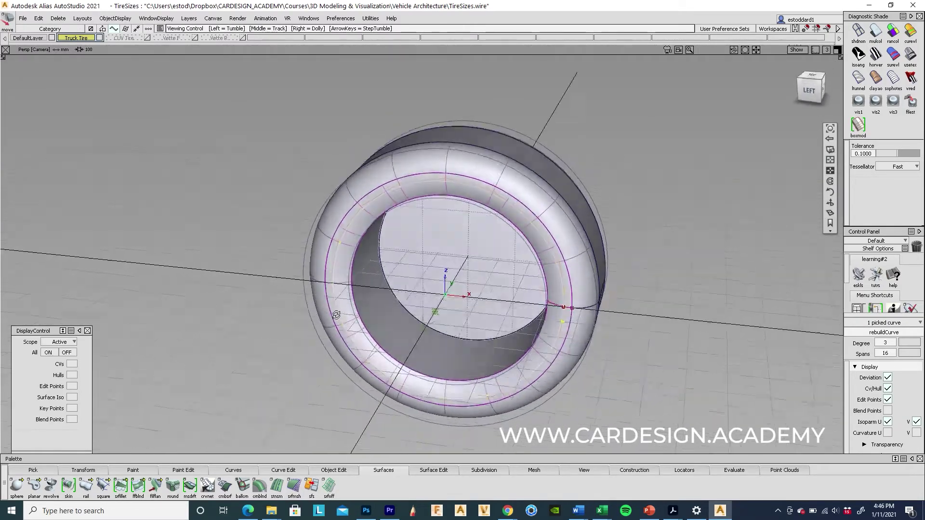
left_click(334, 188)
- Orbit to inspect the finished tire and close the Show options without changes
mouse_move(354, 139)
left_mouse_down("alt+shift")
mouse_move(520, 165)
mouse_move(523, 203)
left_mouse_up("alt+shift")
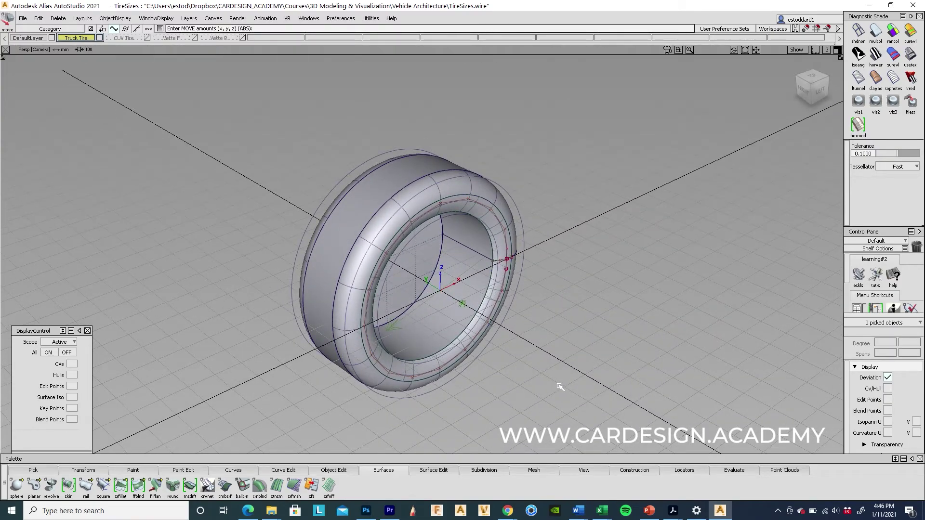
left_click_drag(549, 370, 601, 344, "alt+shift")
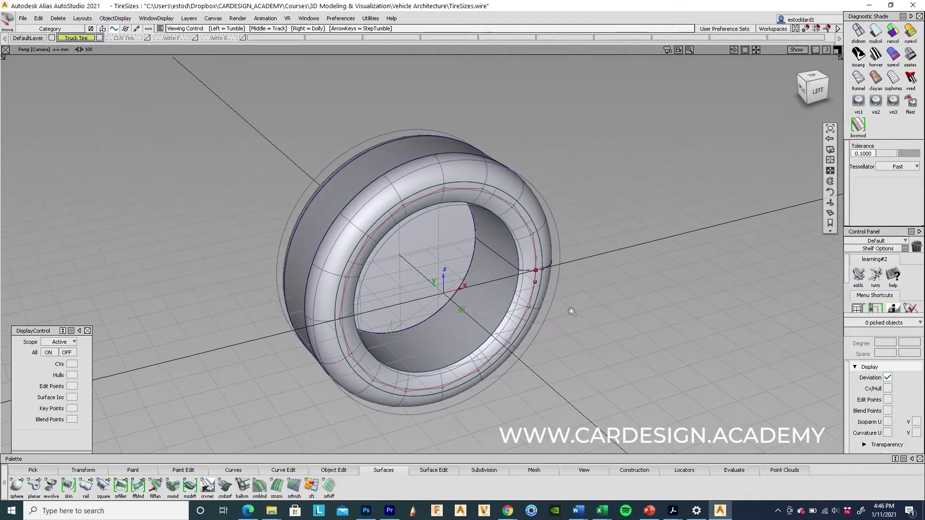
left_click(797, 50)
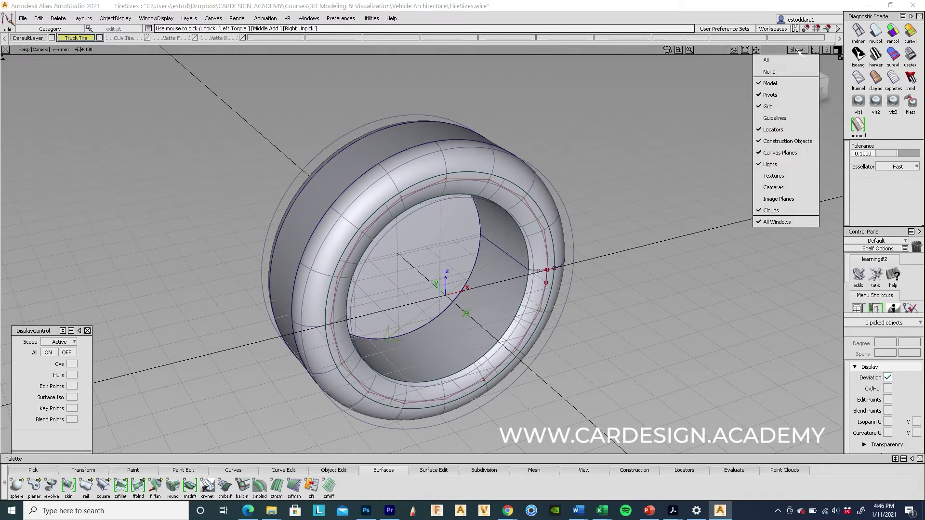
left_click(638, 260)
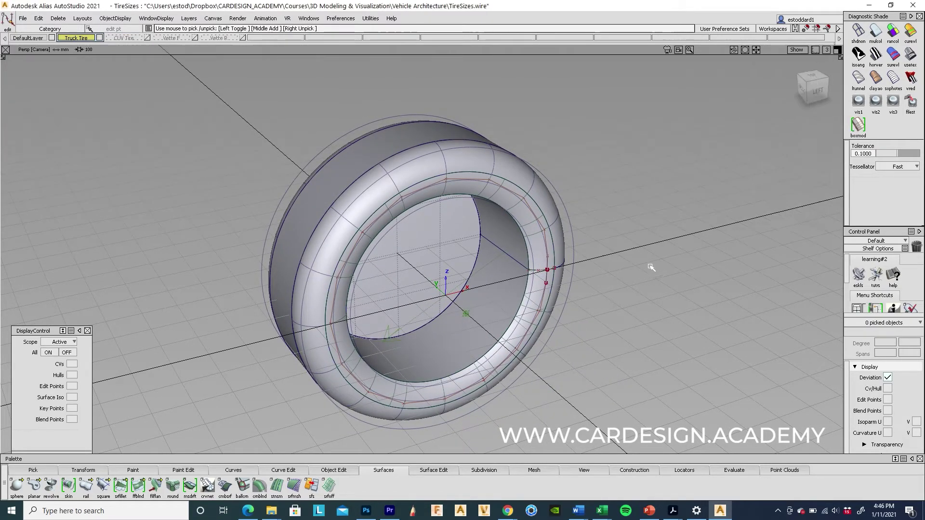
- Save the tire model to TireSizes.wire via File > Save, then view the whole tire
left_click(23, 17)
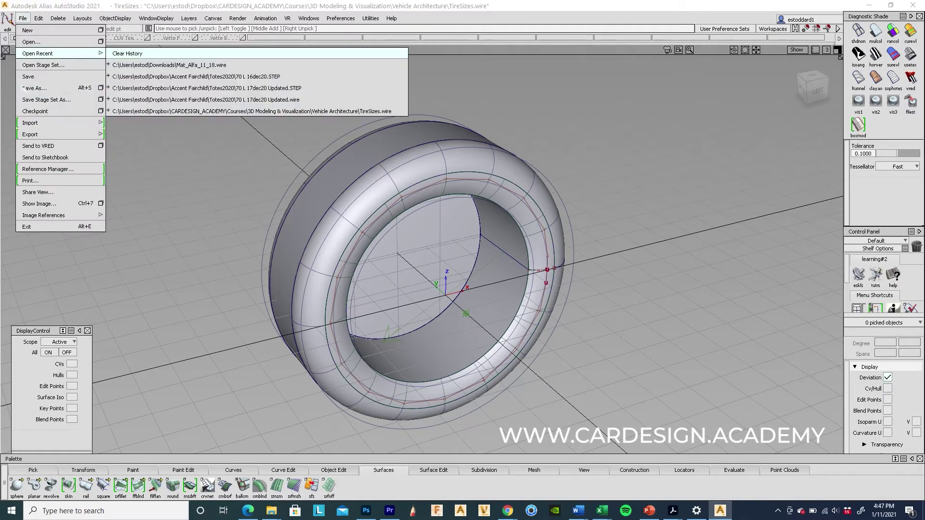
left_click(29, 76)
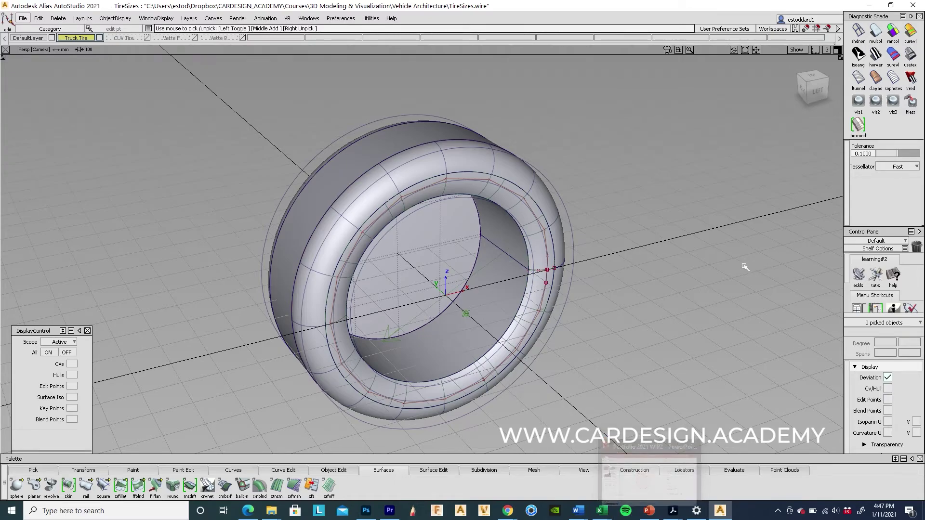
left_click_drag(650, 311, 621, 345, "alt+shift")
right_click_drag(621, 344, 485, 354, "alt+shift")
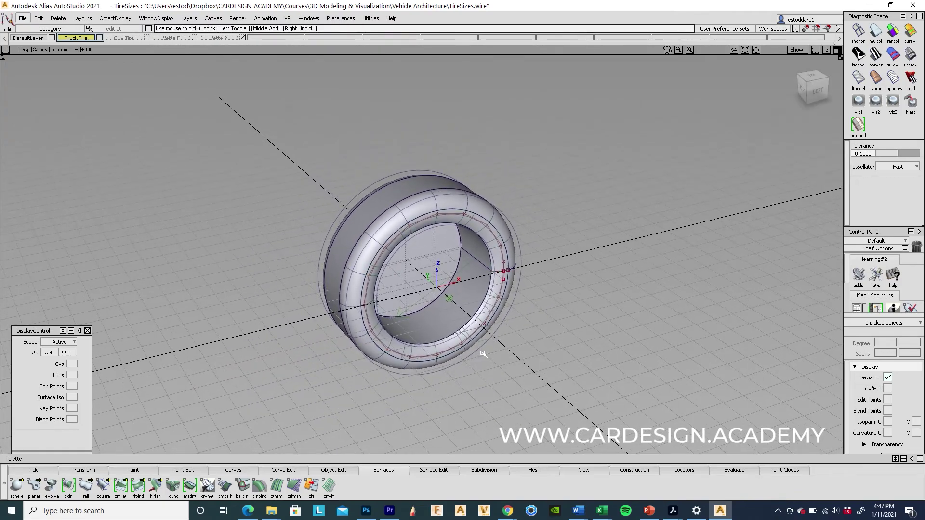